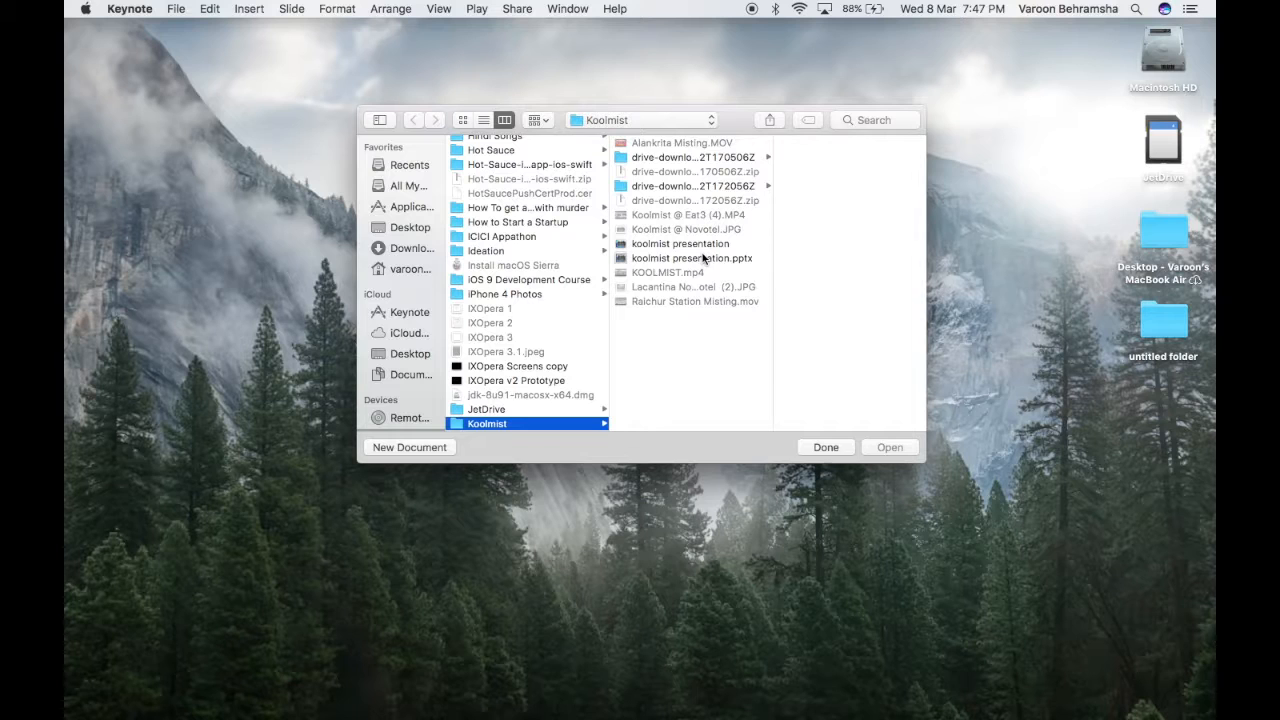
- Create a new presentation with the standard Black theme and make its window full screen
left_click(409, 447)
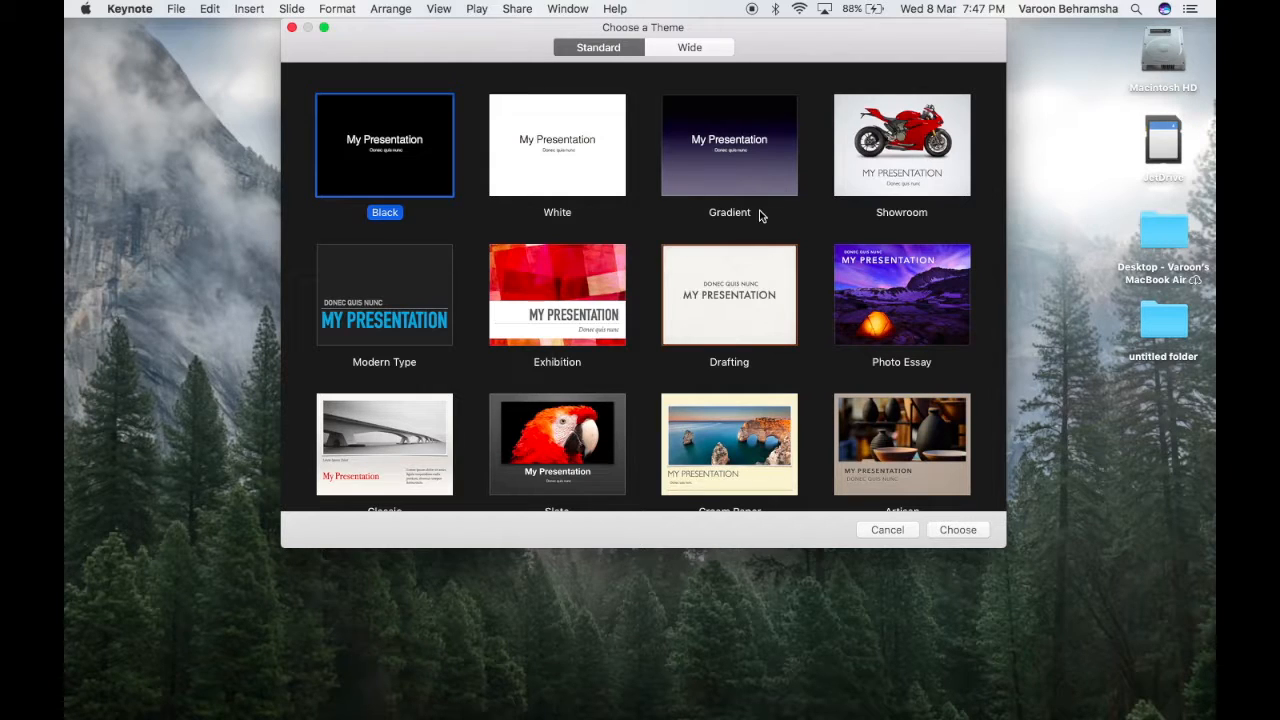
scroll(813, 372, "down", 5)
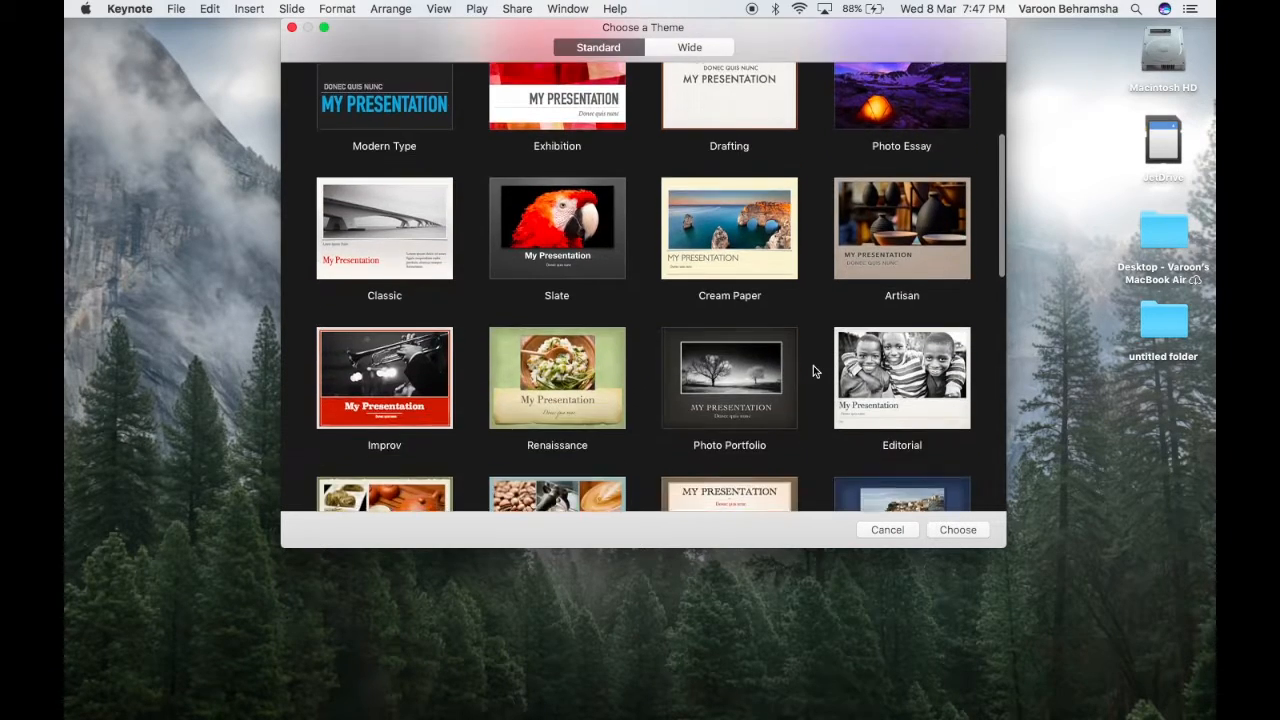
scroll(813, 372, "down", 4)
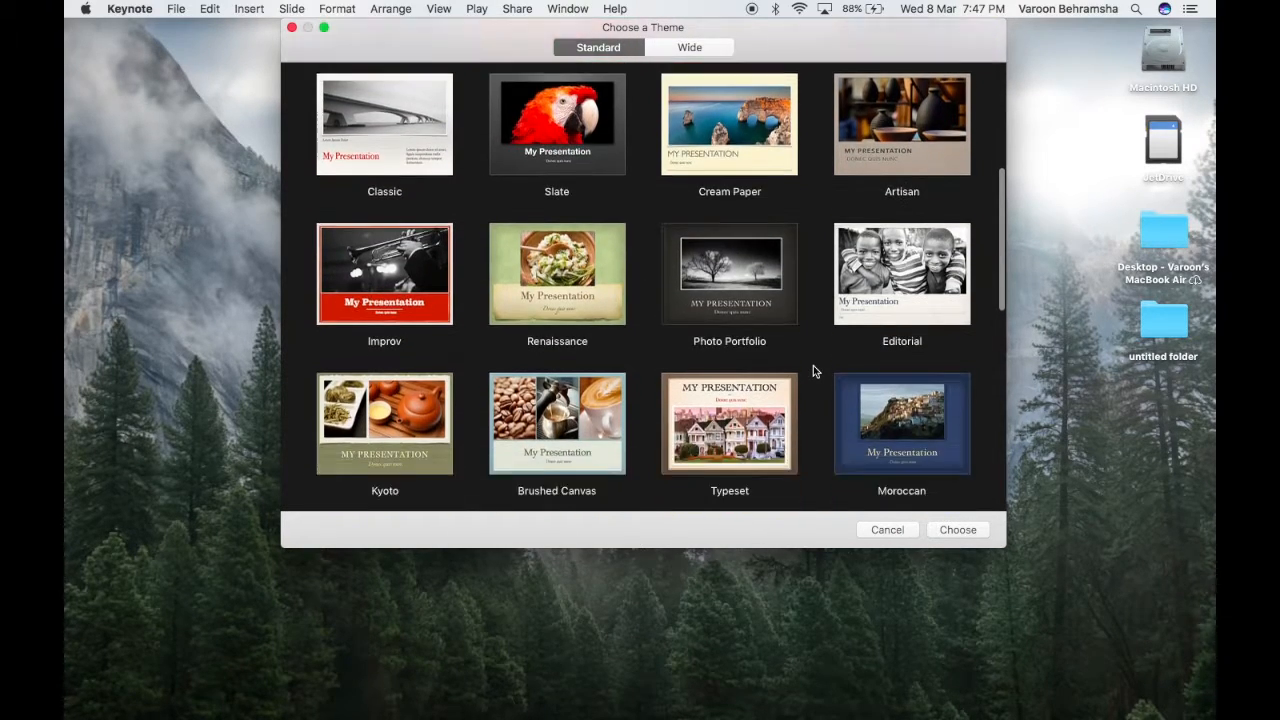
scroll(813, 371, "down", 6)
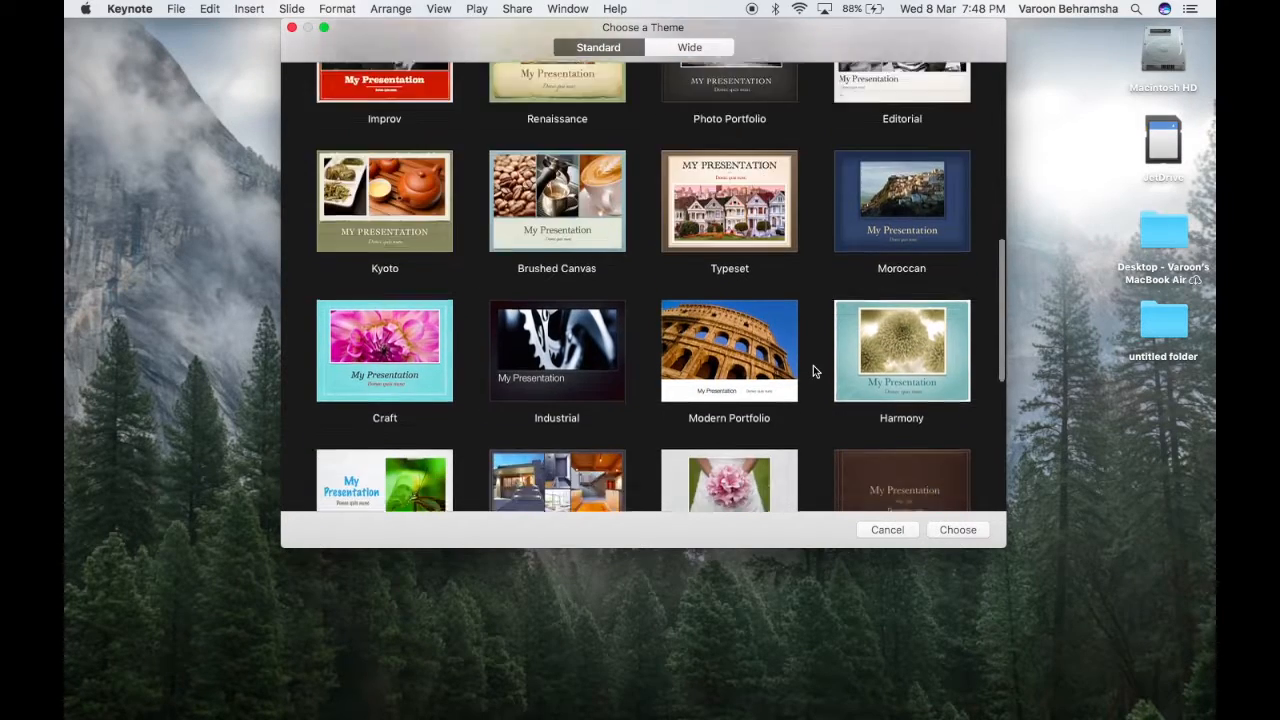
scroll(813, 370, "down", 5)
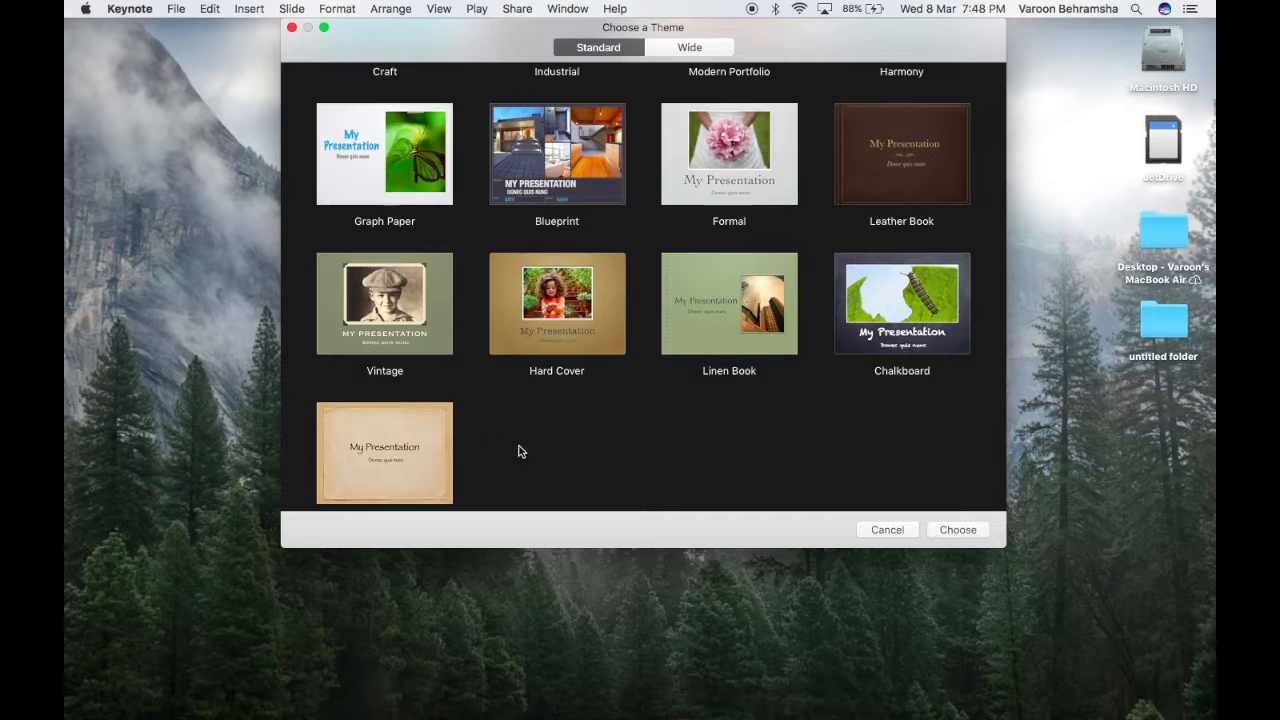
scroll(841, 331, "up", 12)
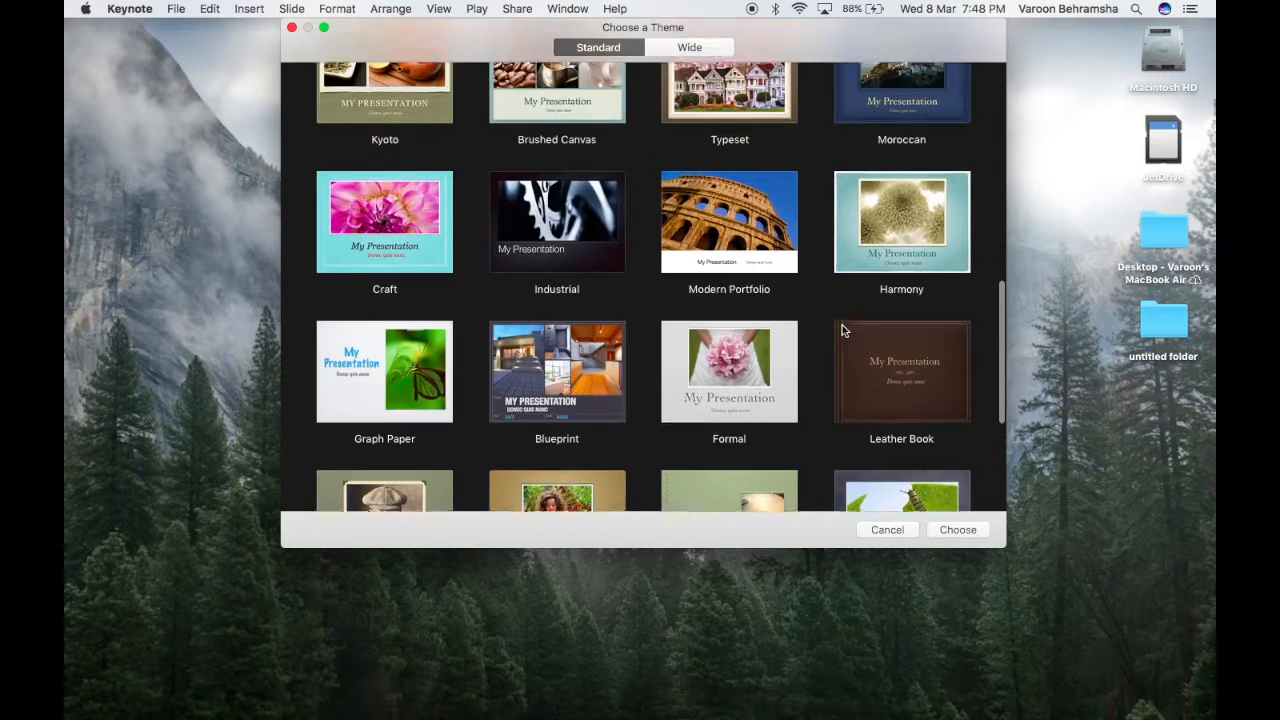
scroll(841, 331, "up", 7)
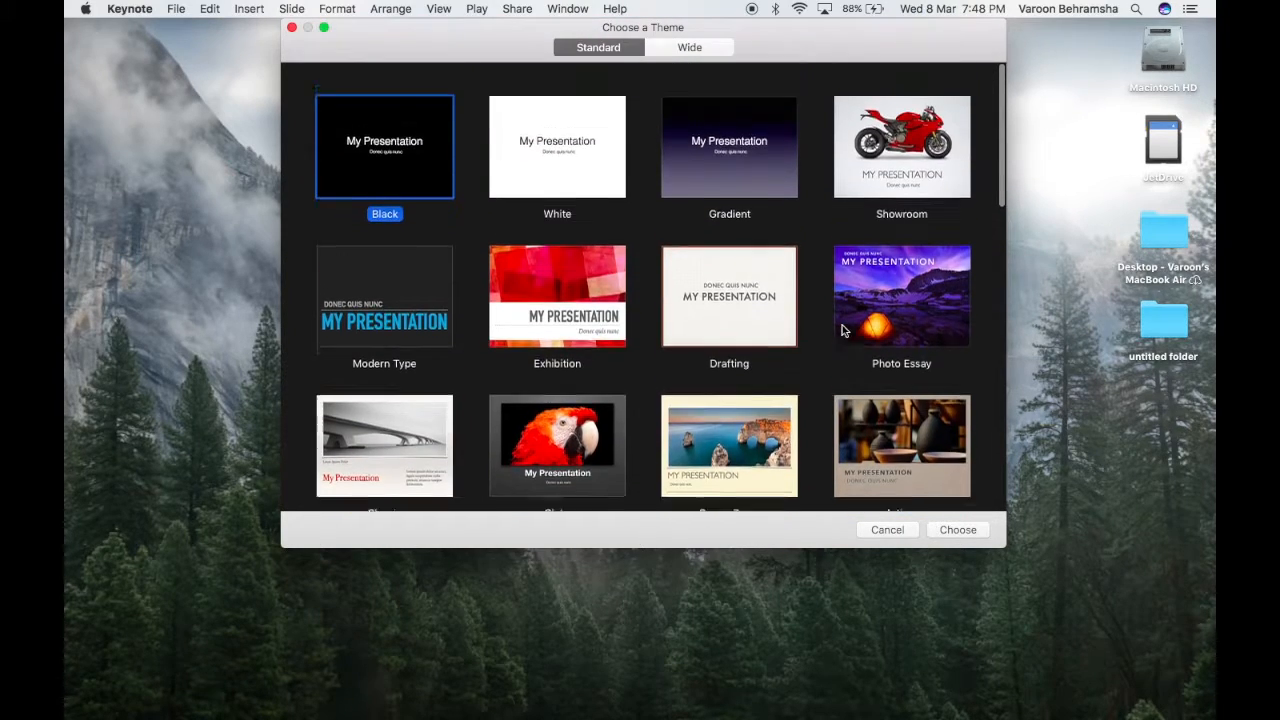
double_click(428, 192)
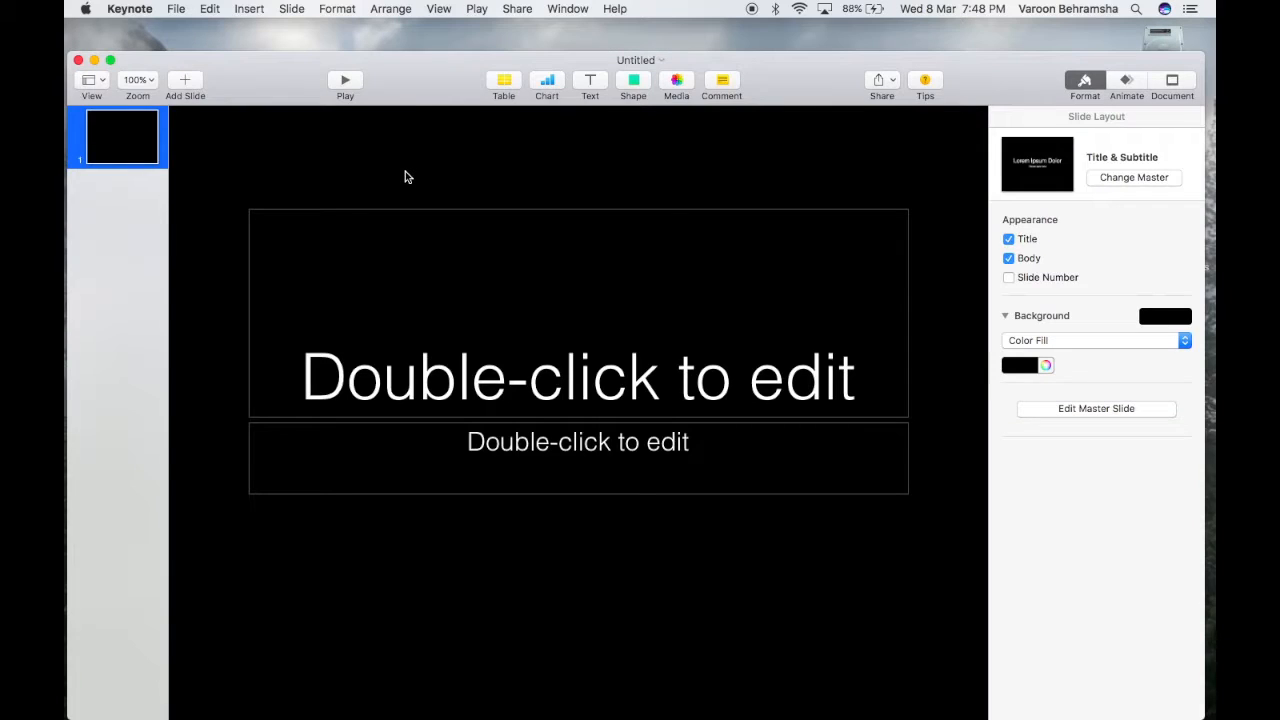
left_click(110, 62)
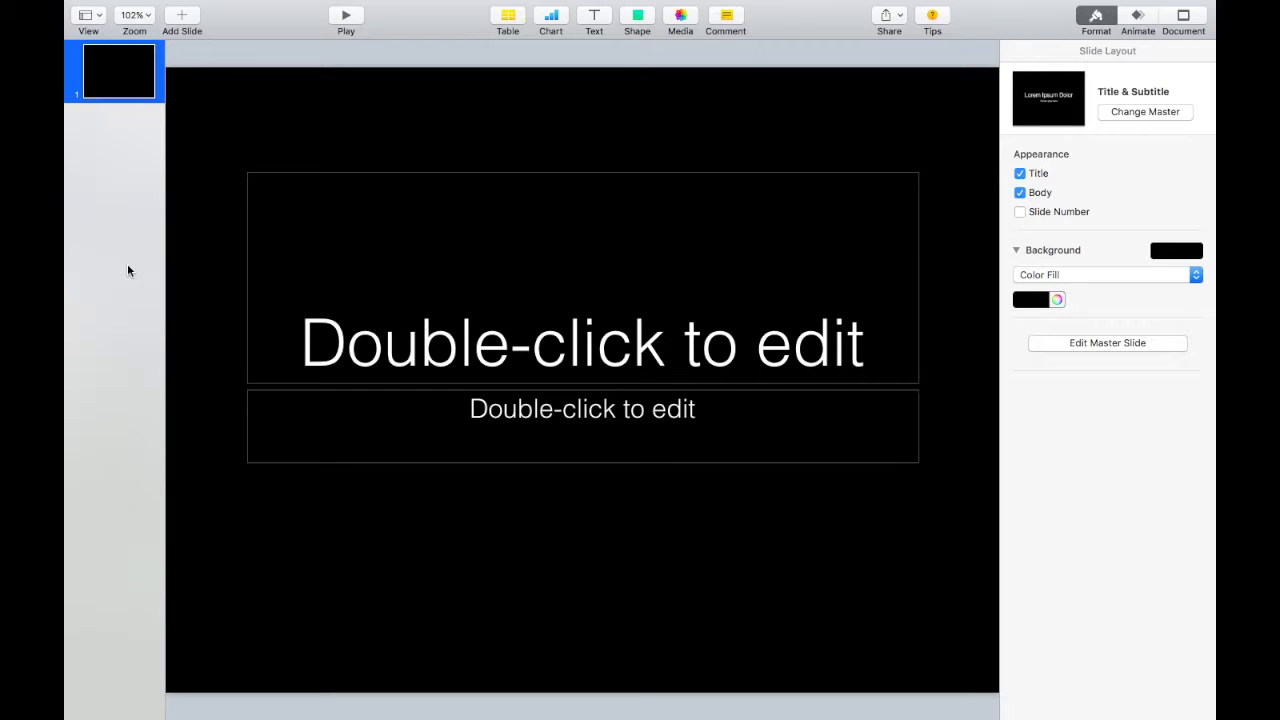
- Add a Photo slide and a Blank slide after the title slide
left_click(183, 16)
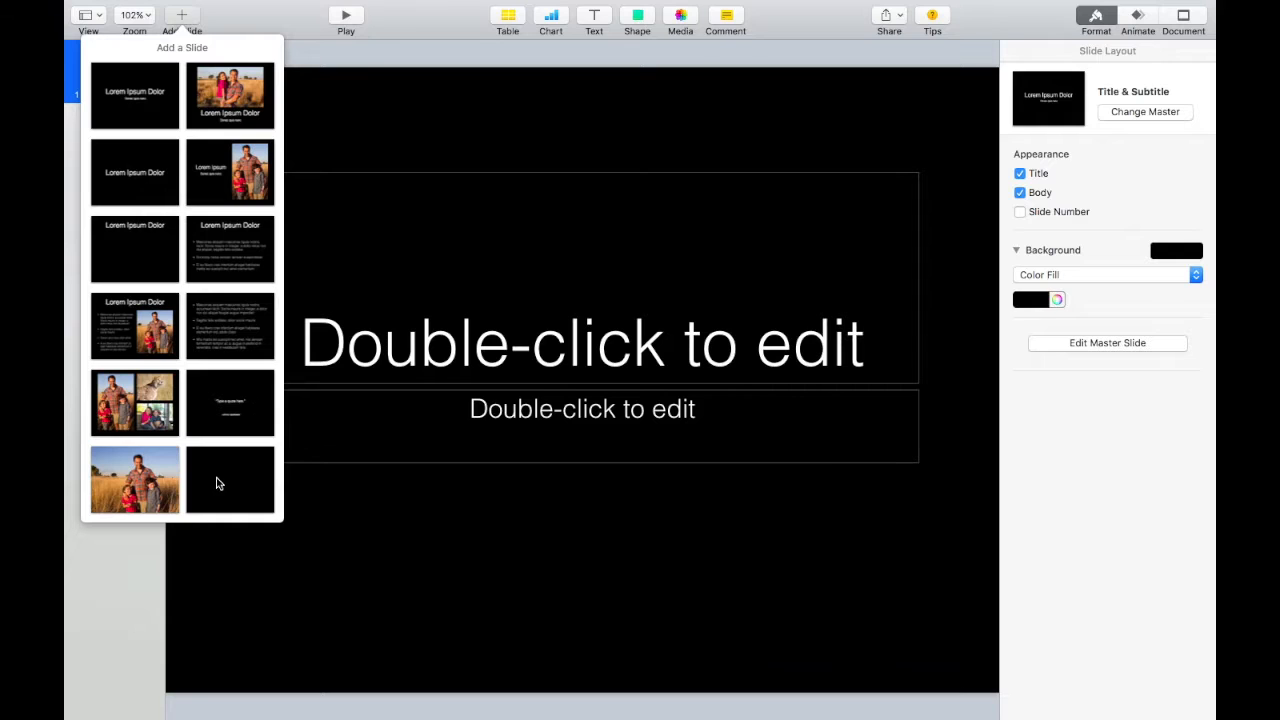
left_click(141, 483)
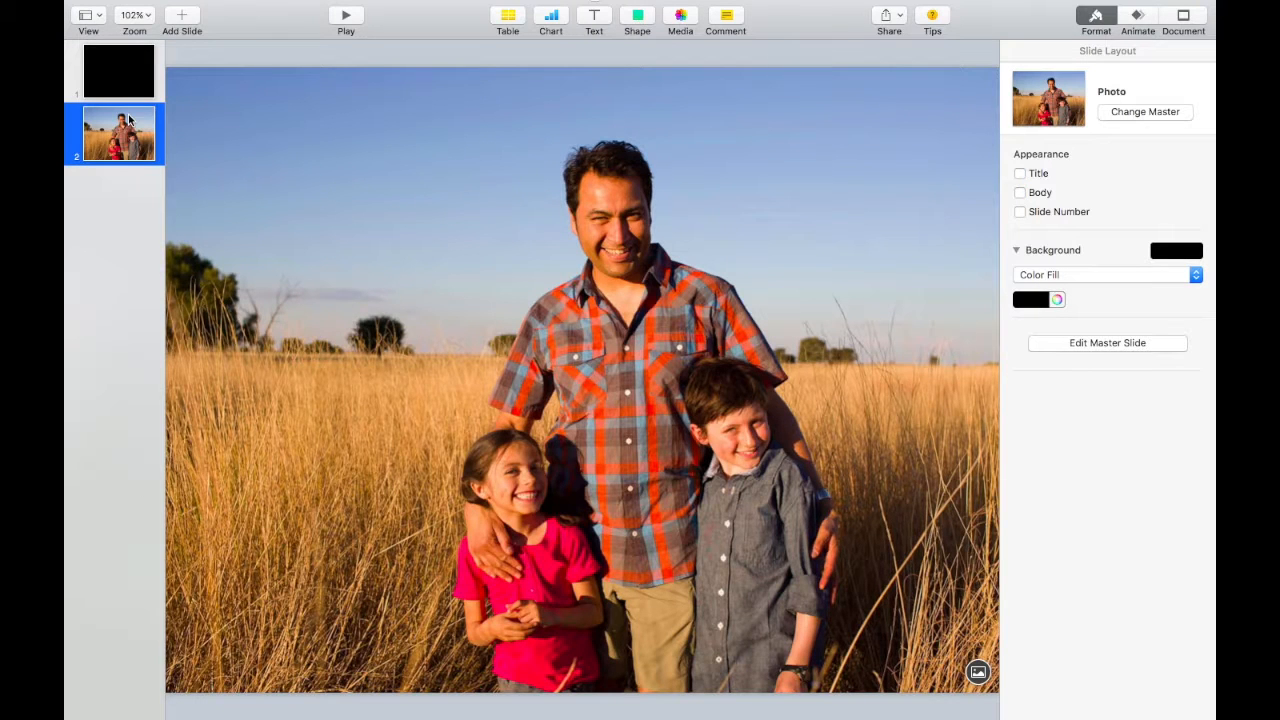
left_click(185, 17)
left_click(233, 460)
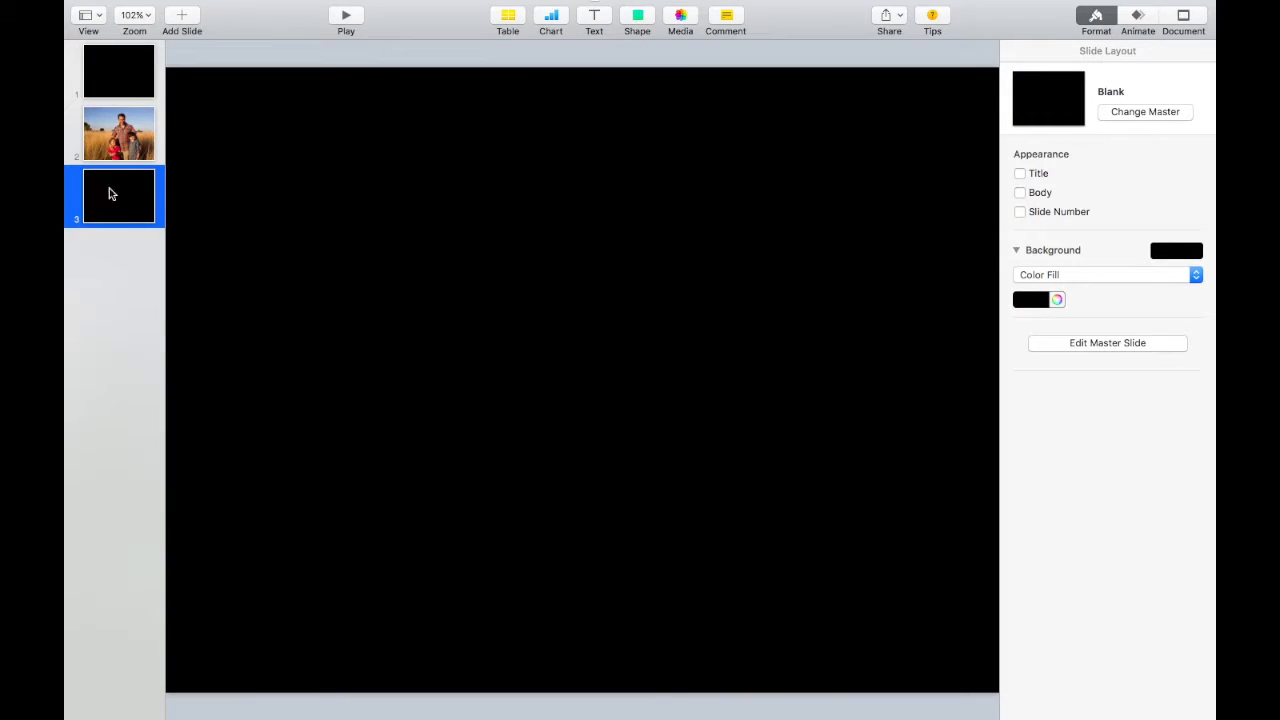
- Delete the Photo slide and set the zoom to 100%
left_click(118, 125)
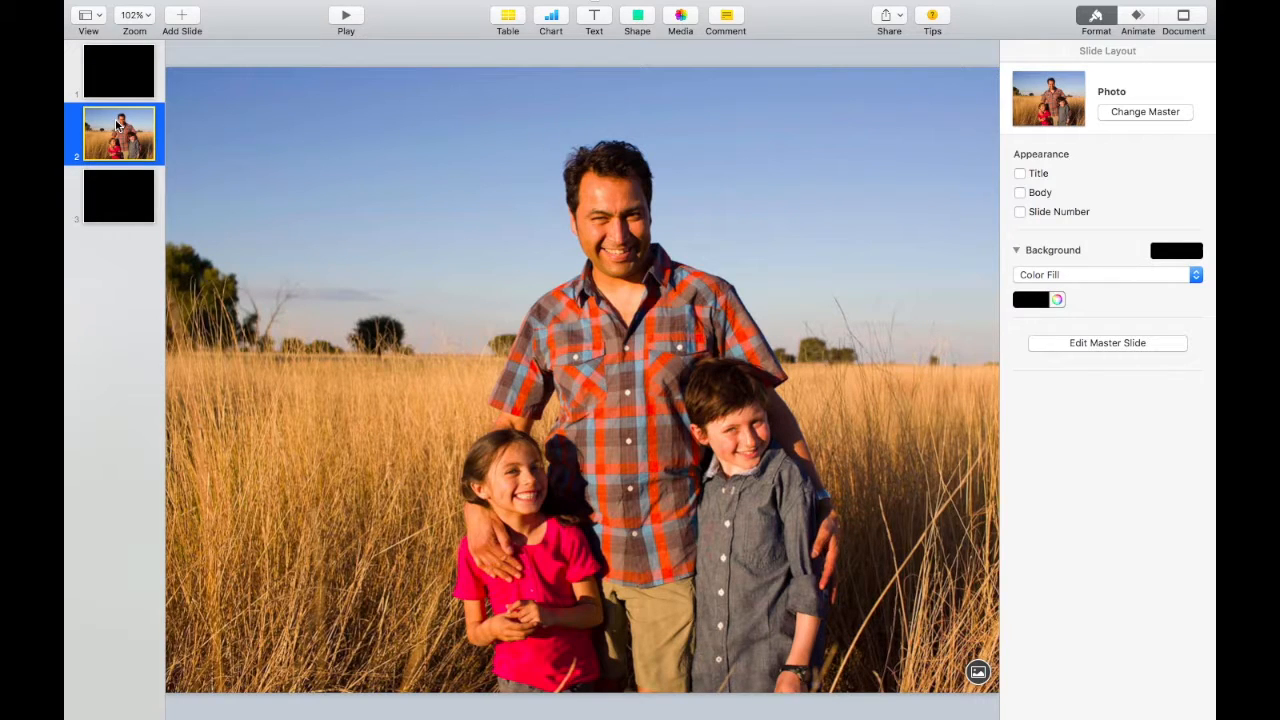
key("Delete")
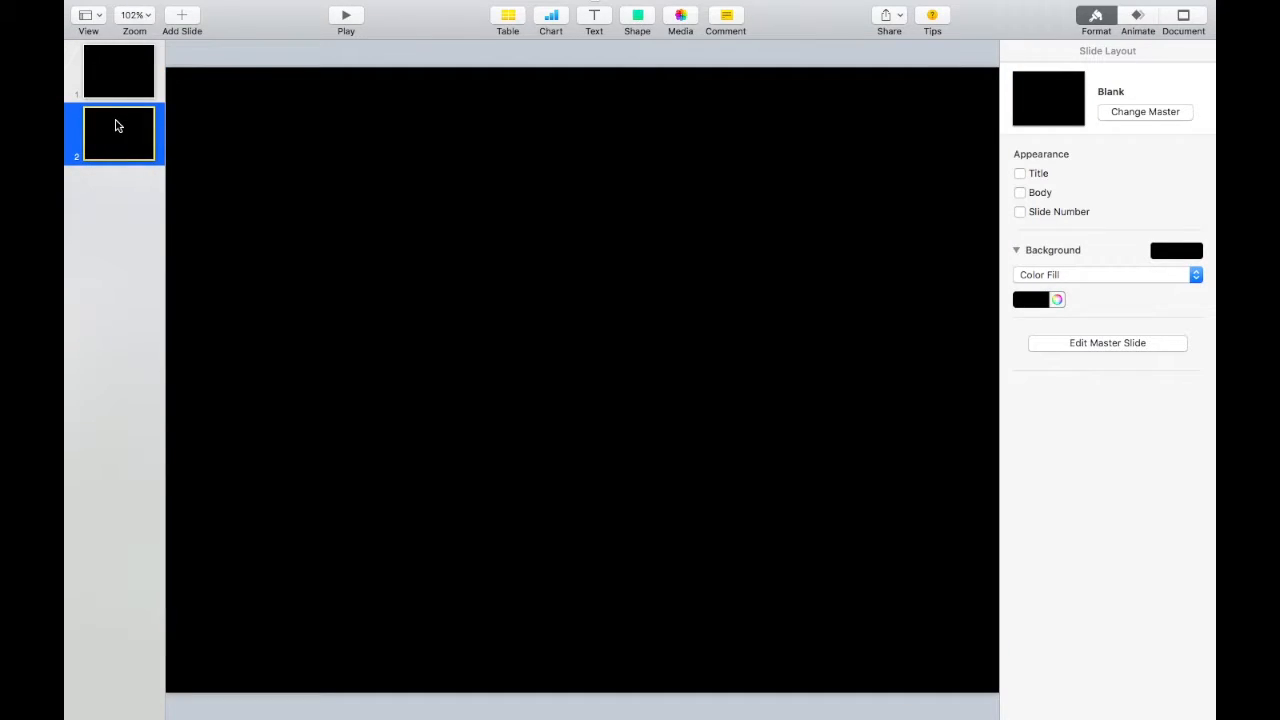
left_click(148, 15)
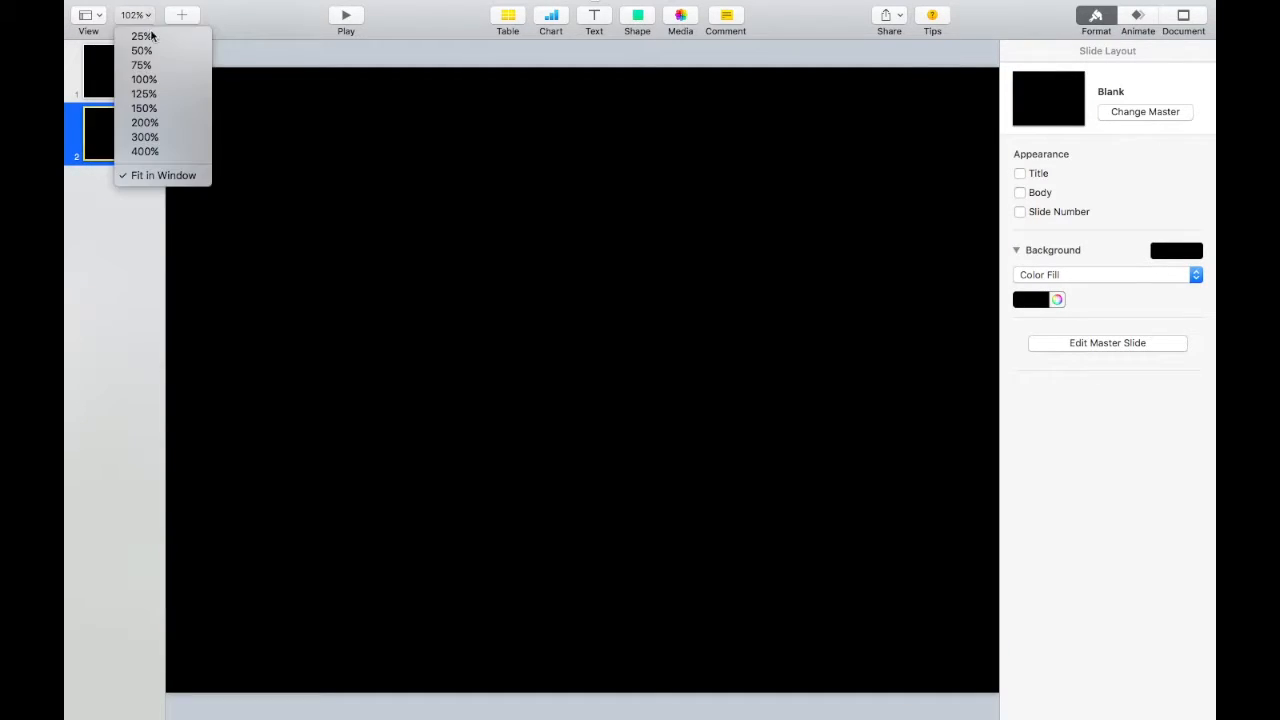
left_click(170, 80)
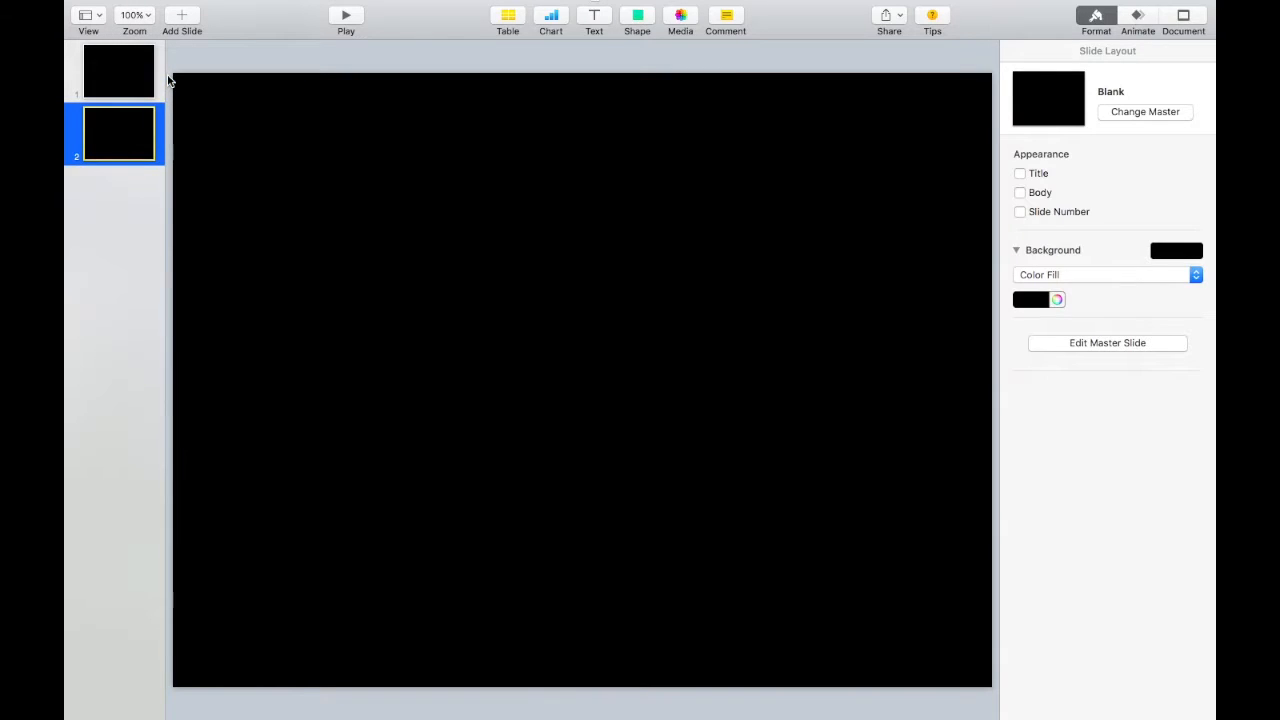
- Insert a square on the blank slide and resize it into a centered tall rectangle of about 319 by 561 pt
left_click(637, 18)
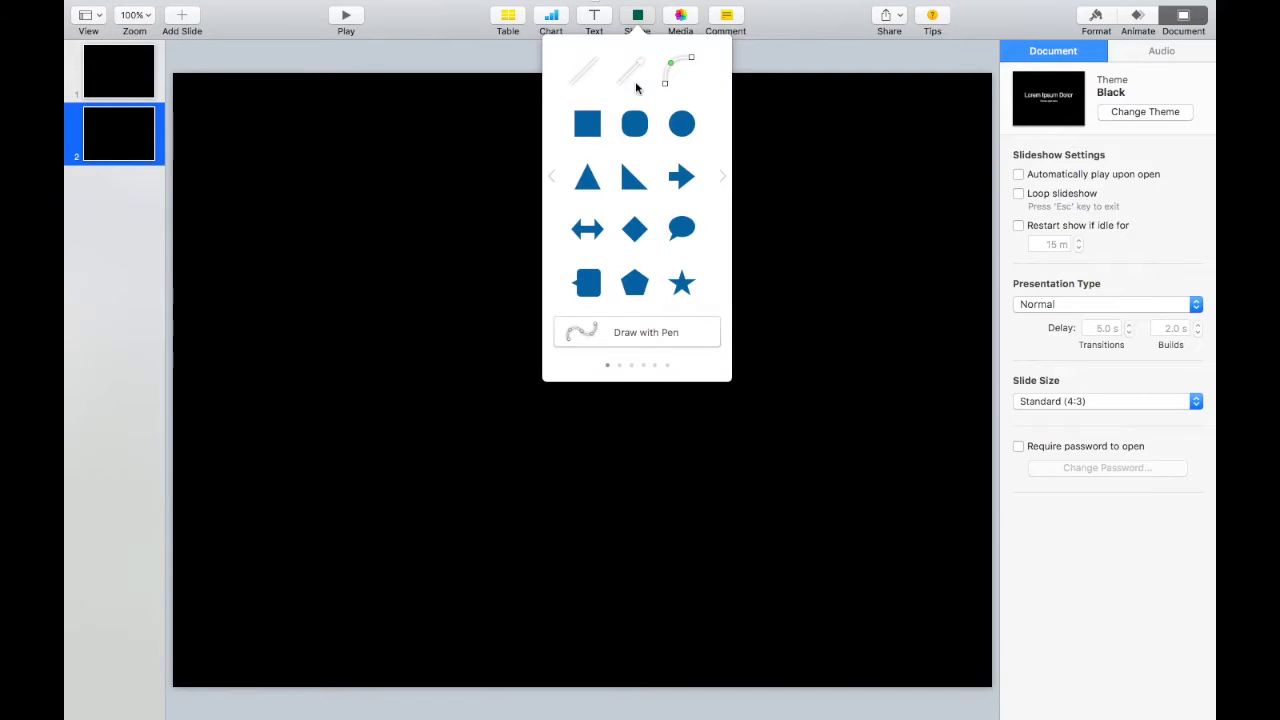
left_click(589, 127)
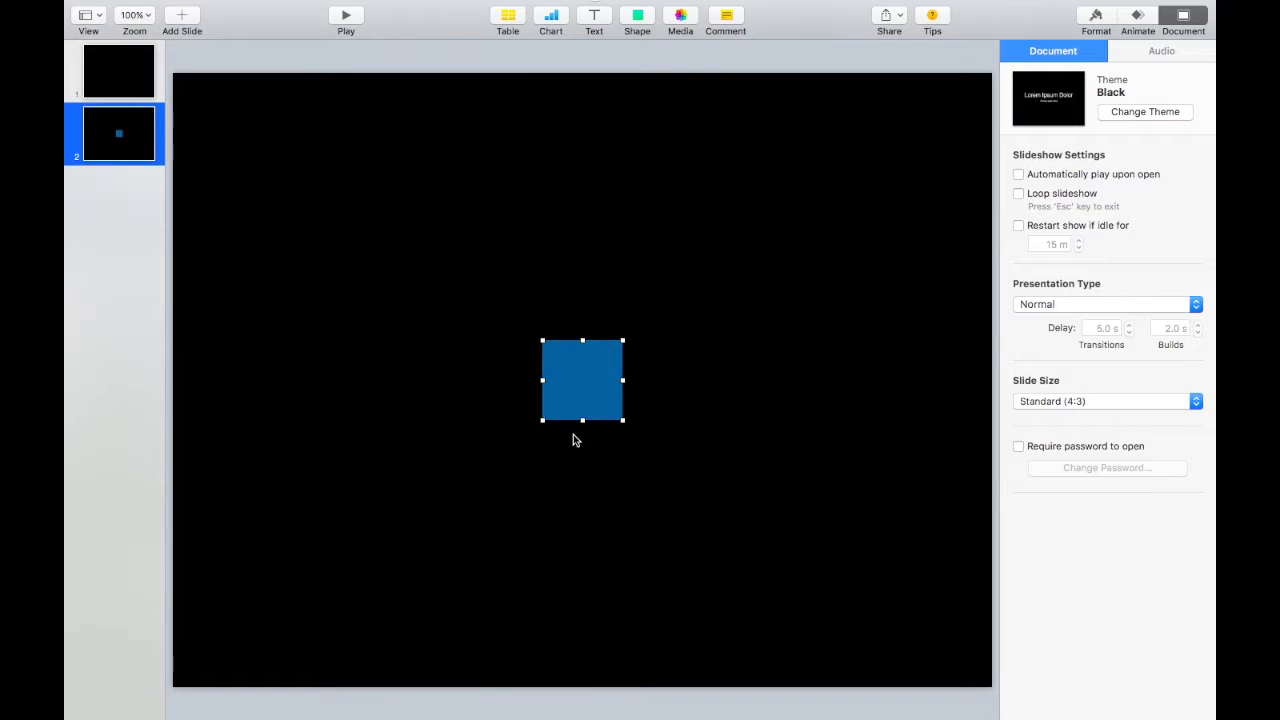
left_click_drag(581, 368, 546, 244)
left_click_drag(588, 296, 735, 629)
left_click_drag(634, 488, 594, 446)
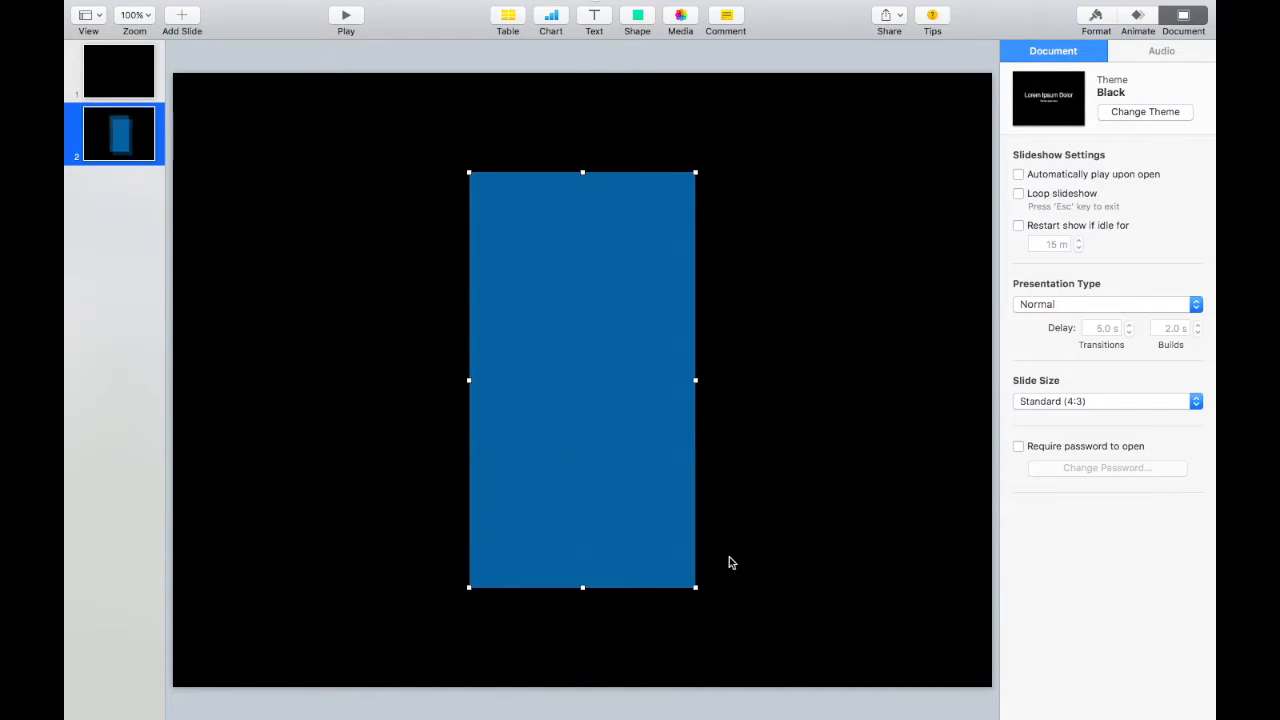
left_click_drag(696, 588, 723, 617)
left_click_drag(657, 537, 647, 525)
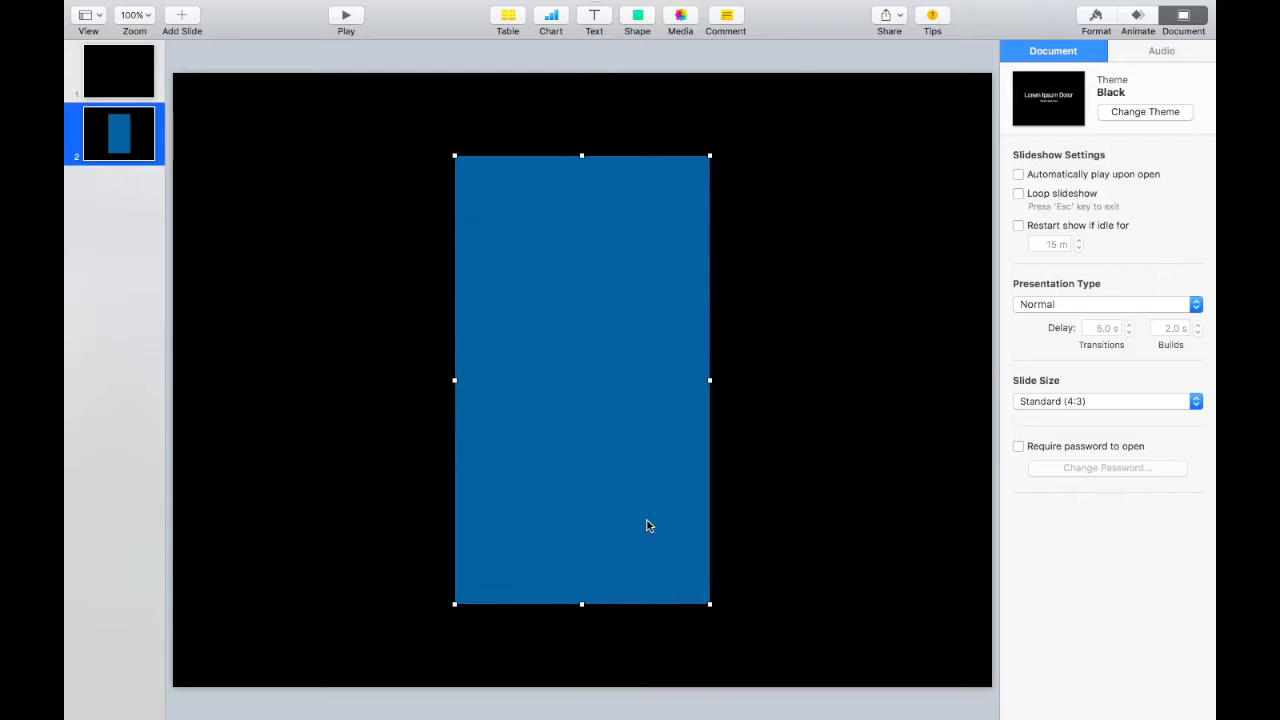
- Try the green, blue and orange shape styles on the tall rectangle
left_click(1096, 18)
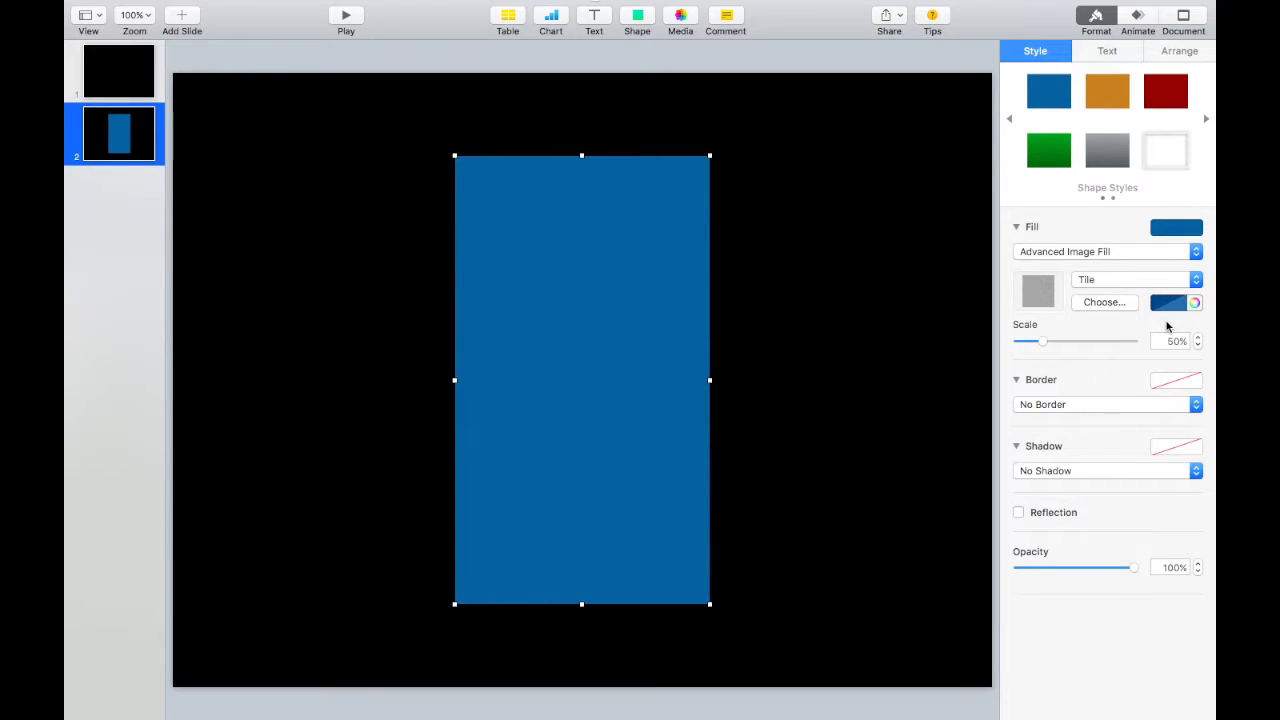
left_click(1062, 150)
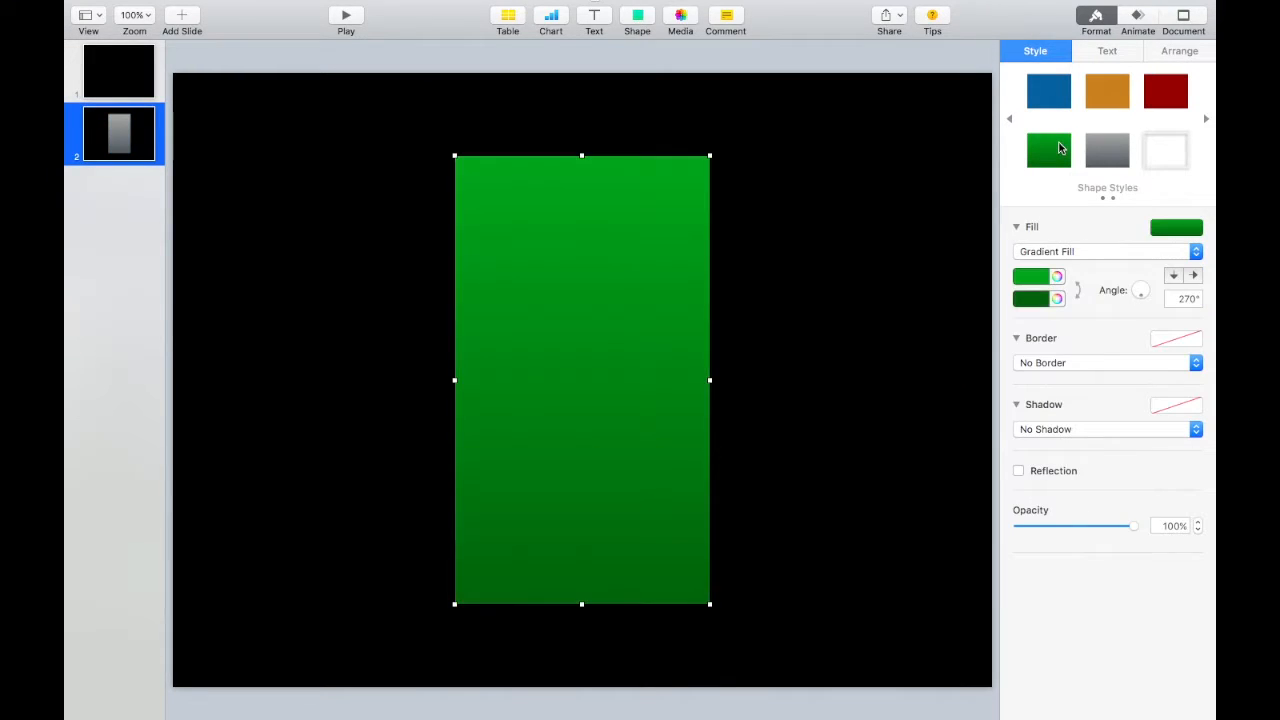
left_click(1067, 96)
left_click(1107, 92)
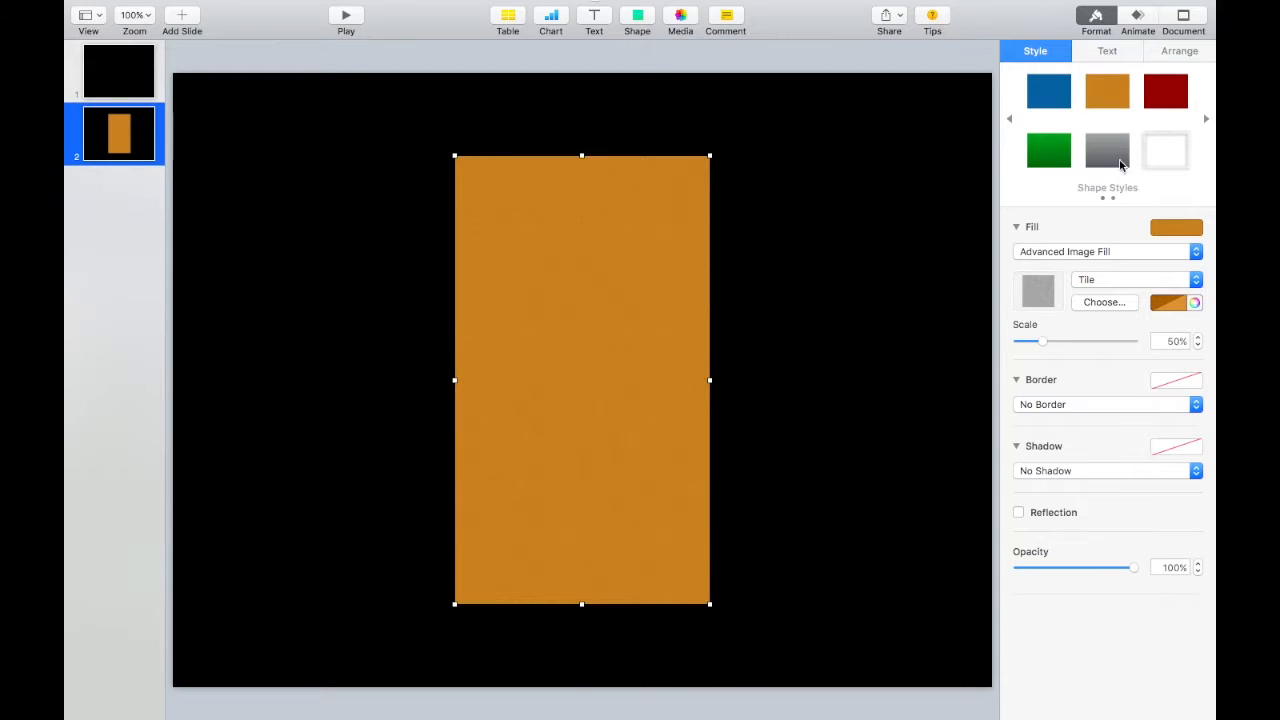
- Fill the tall rectangle with the light grey color
left_click(1175, 224)
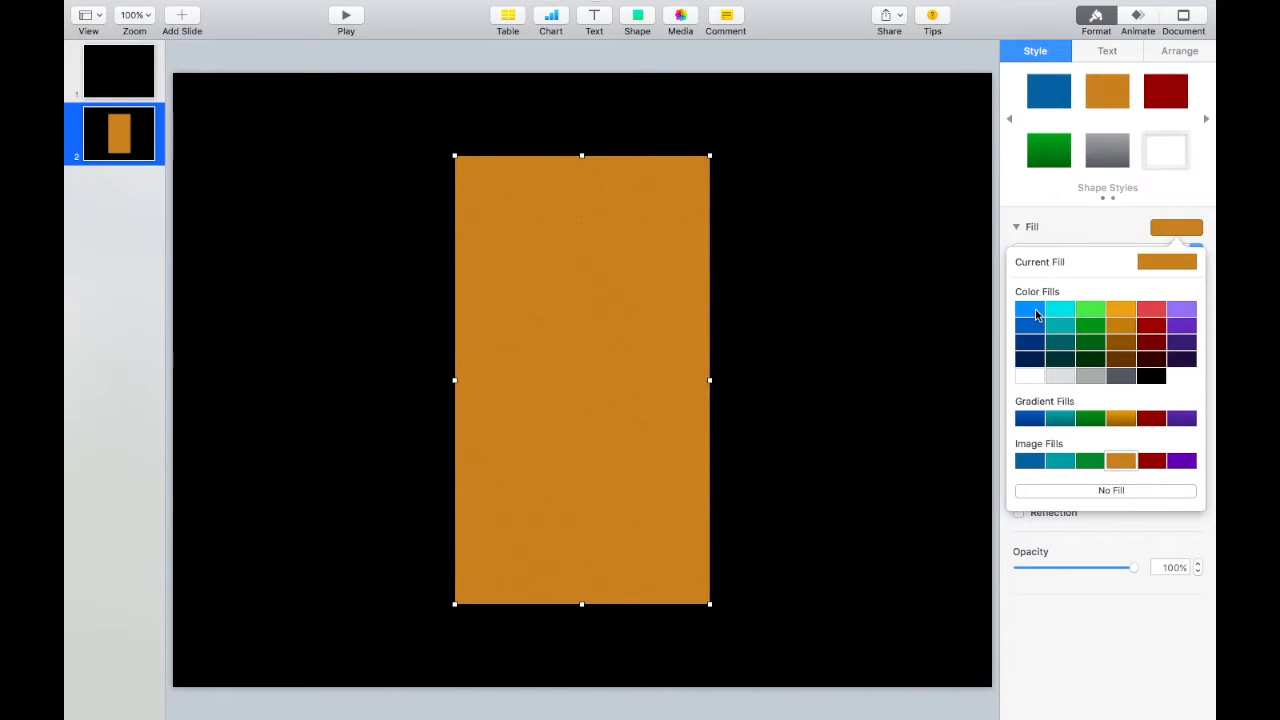
left_click(1036, 311)
left_click(1037, 276)
left_click(997, 377)
- Add a full-width rectangle as a header bar along the tall rectangle's upper edge and fill it light grey
left_click(638, 18)
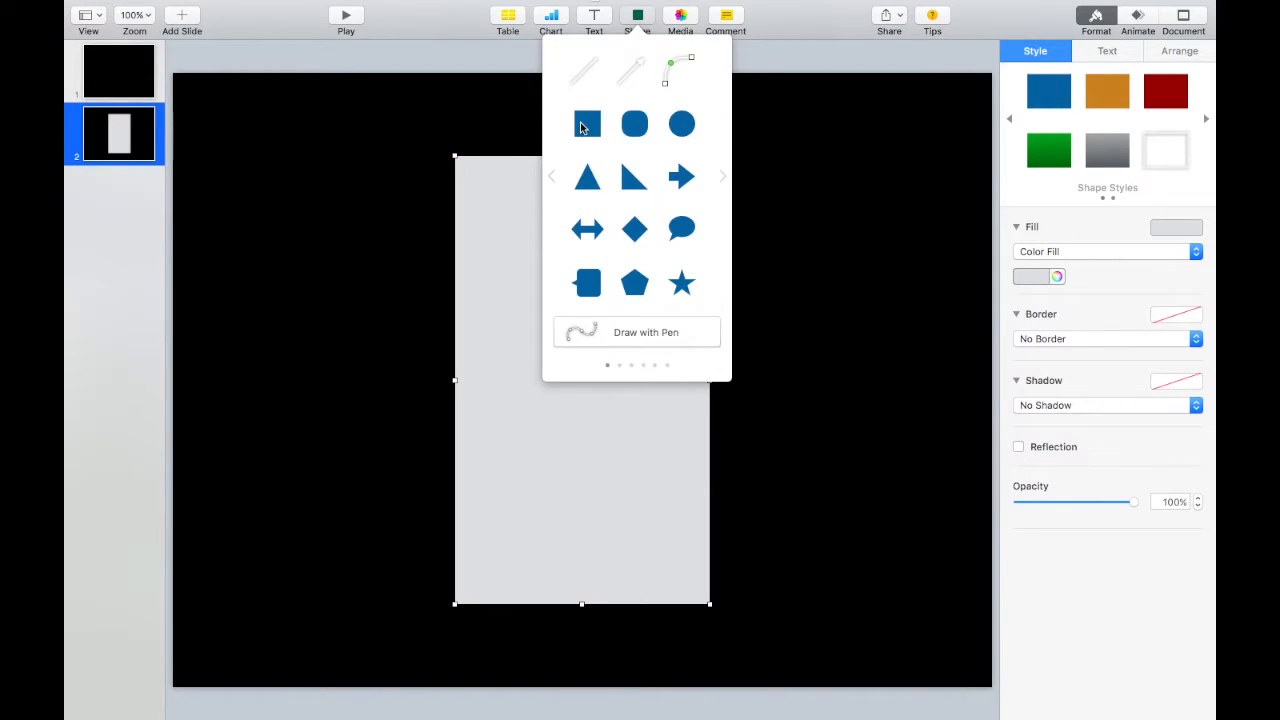
left_click(587, 125)
left_click_drag(586, 355, 709, 199)
left_click(1176, 228)
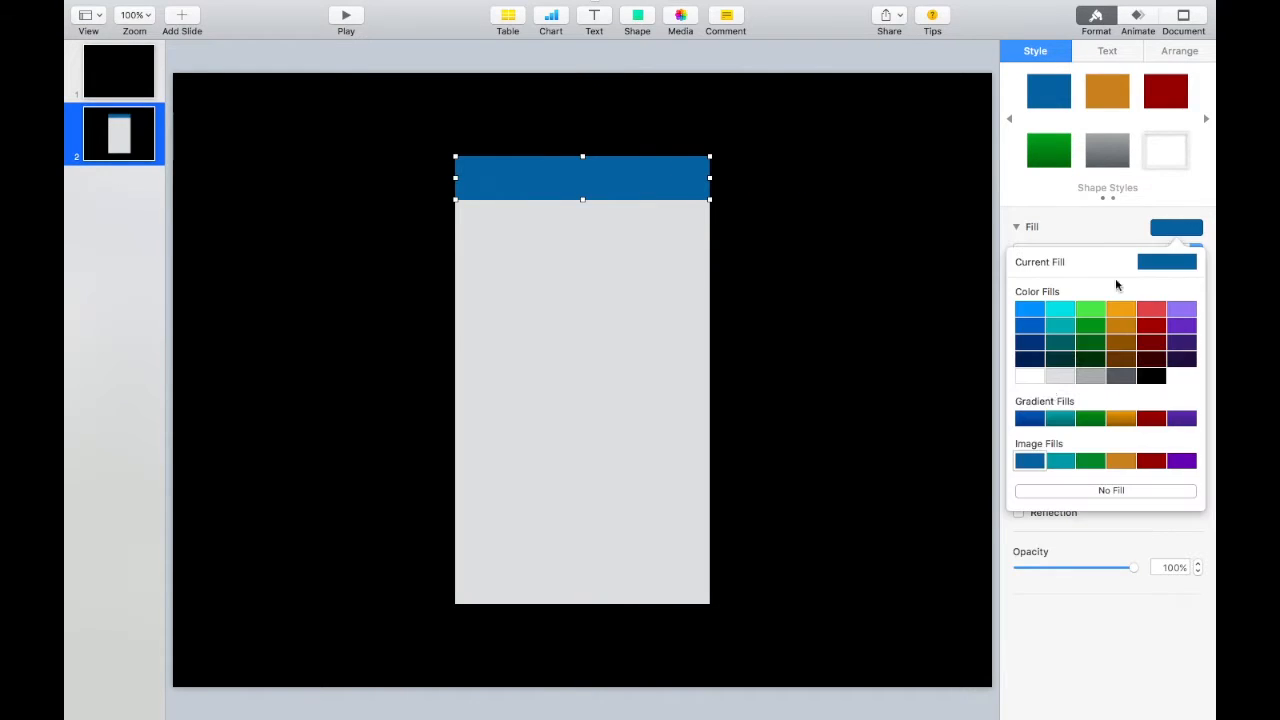
left_click(1055, 378)
- Change the tall rectangle's fill to white
left_click(670, 394)
left_click(1044, 277)
left_click(956, 382)
- Give the header bar a drop shadow and lock the white rectangle in place
left_click(651, 180)
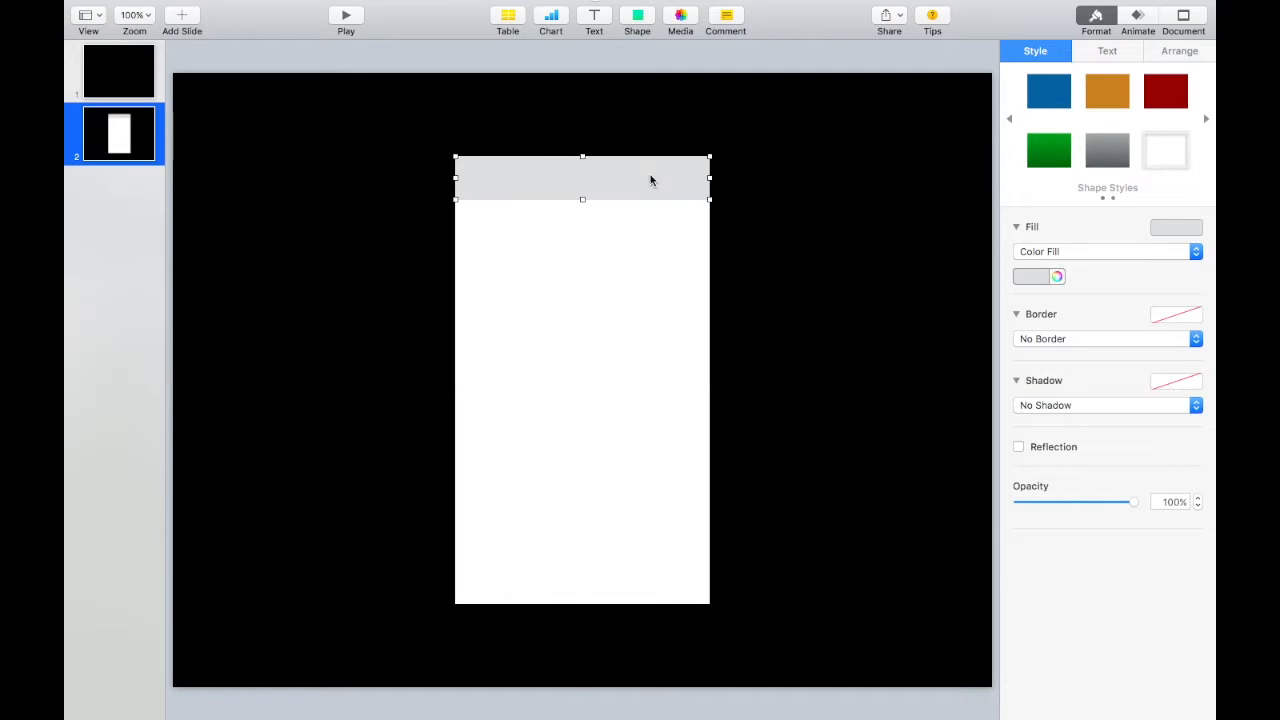
left_click(1190, 405)
left_click(1168, 418)
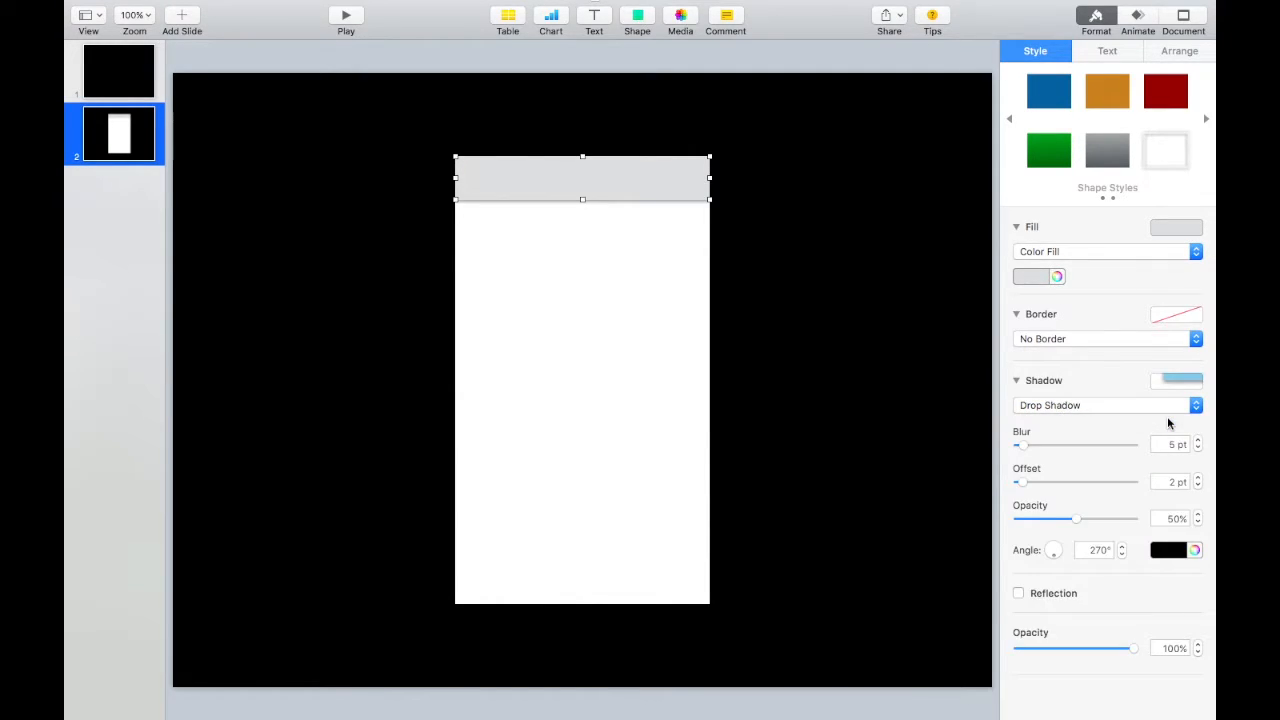
key("super+l")
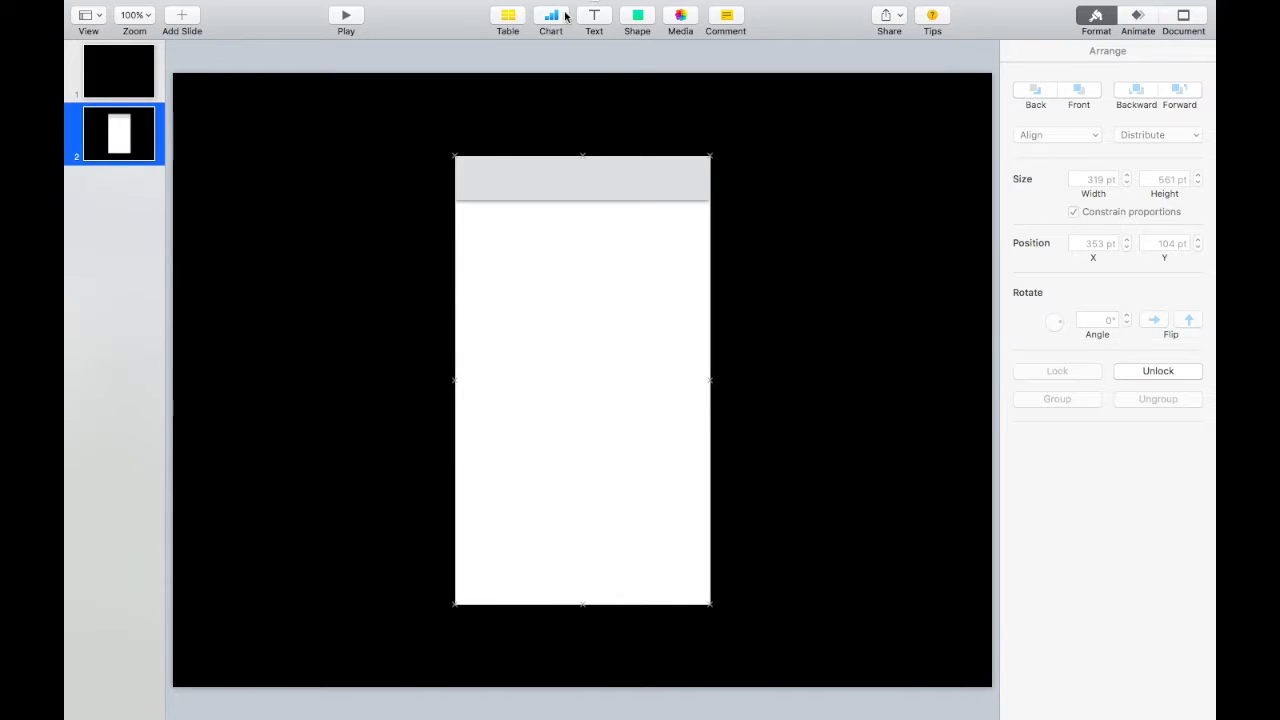
- Insert a text box and format its text in dark grey at 20 pt
left_click(600, 15)
left_click(587, 389)
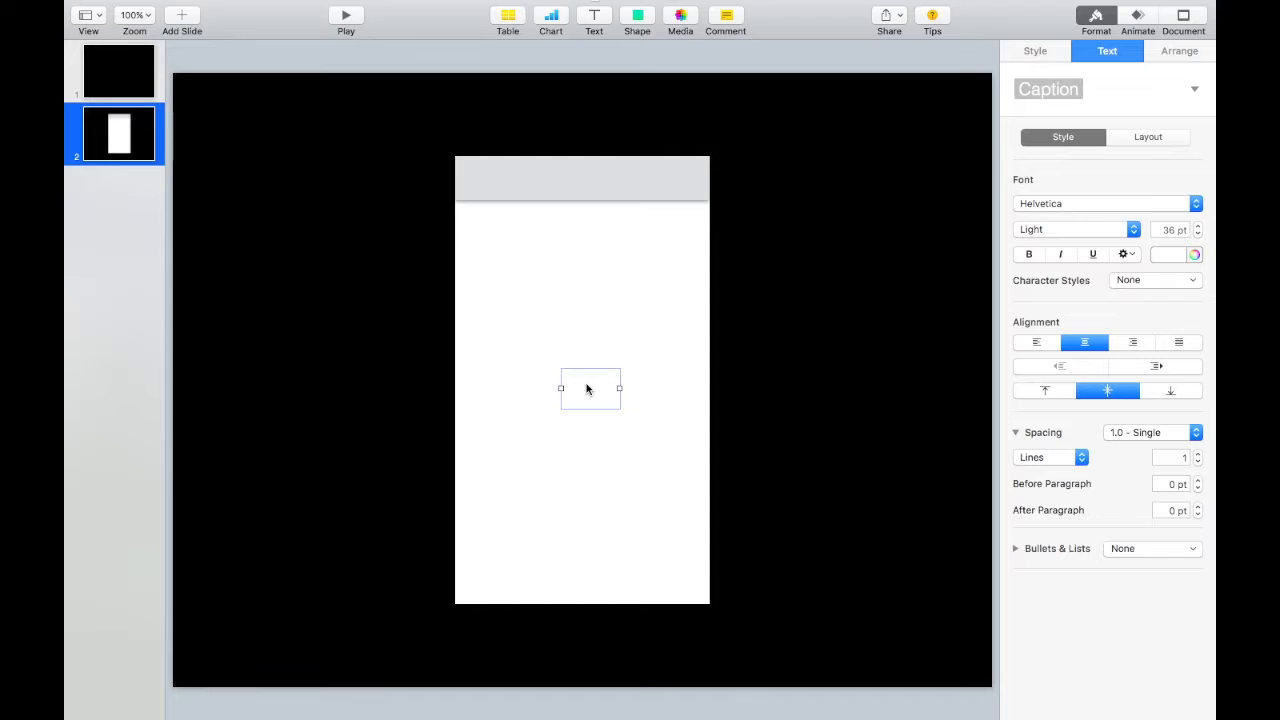
left_click(1170, 254)
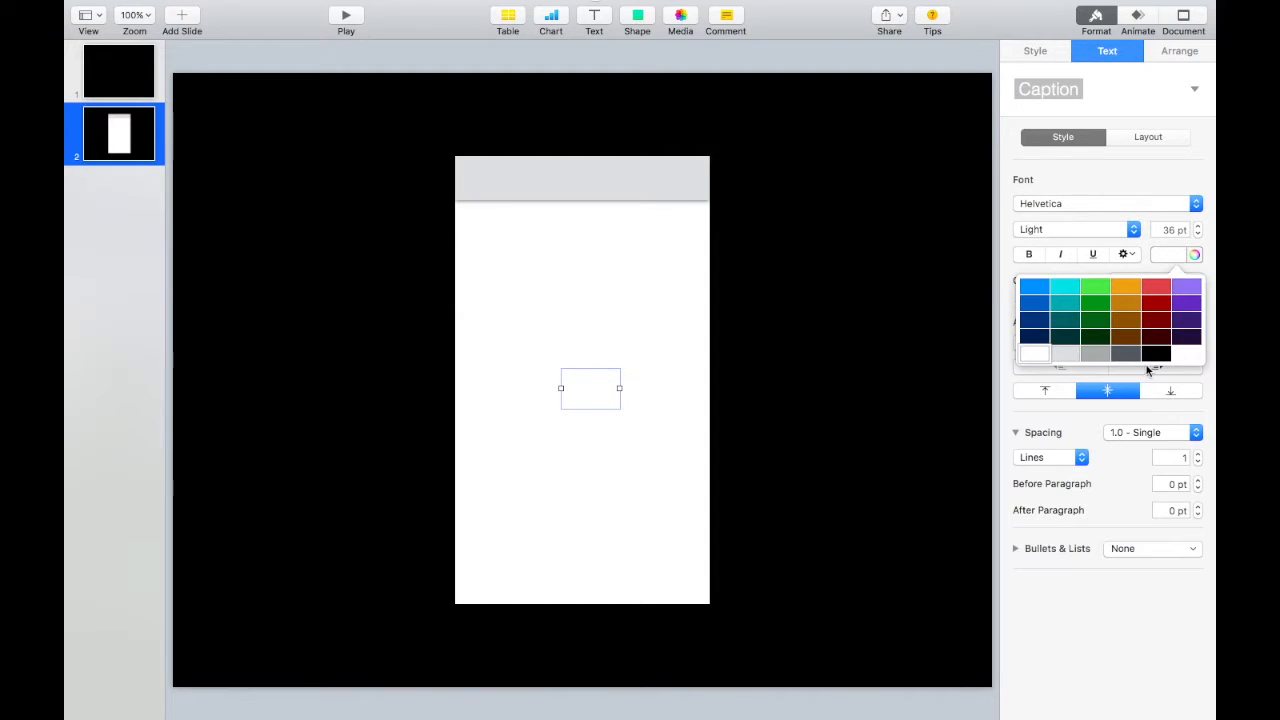
left_click(1126, 354)
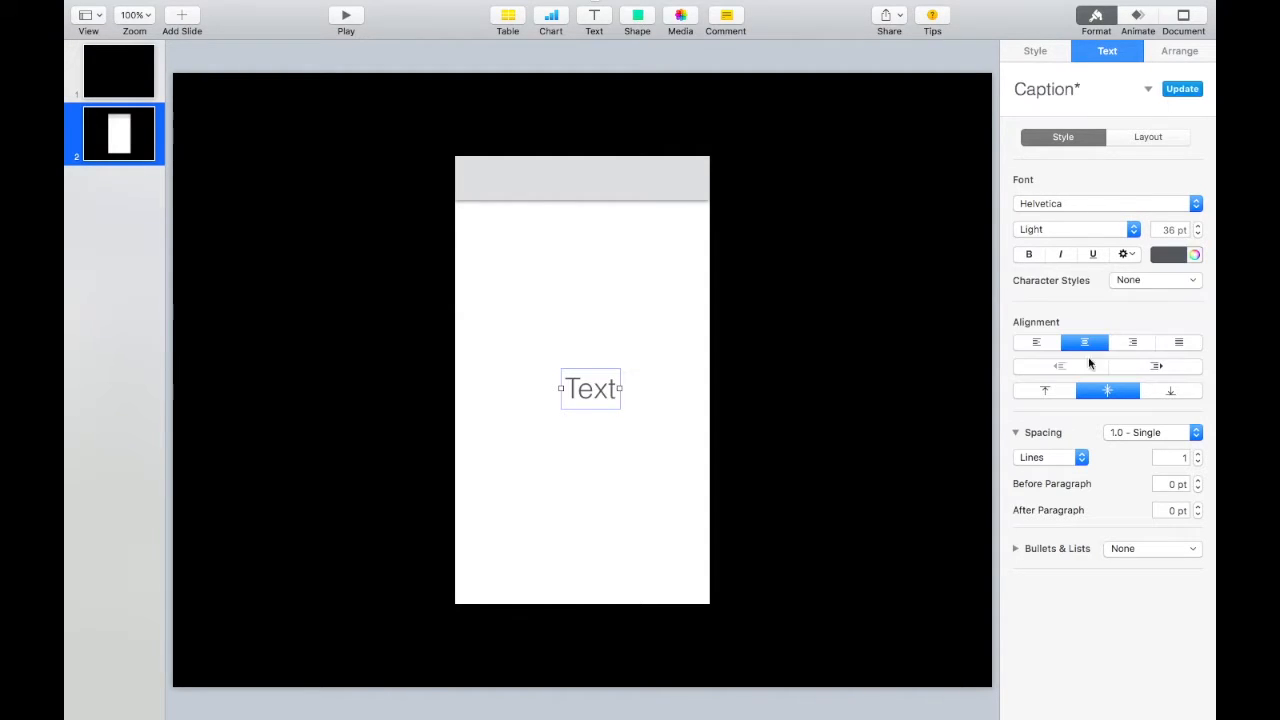
double_click(1166, 230)
type("20")
key("Return")
- Center the text box in the header bar and change its text to "Contacts"
left_click_drag(591, 389, 587, 194)
double_click(589, 196)
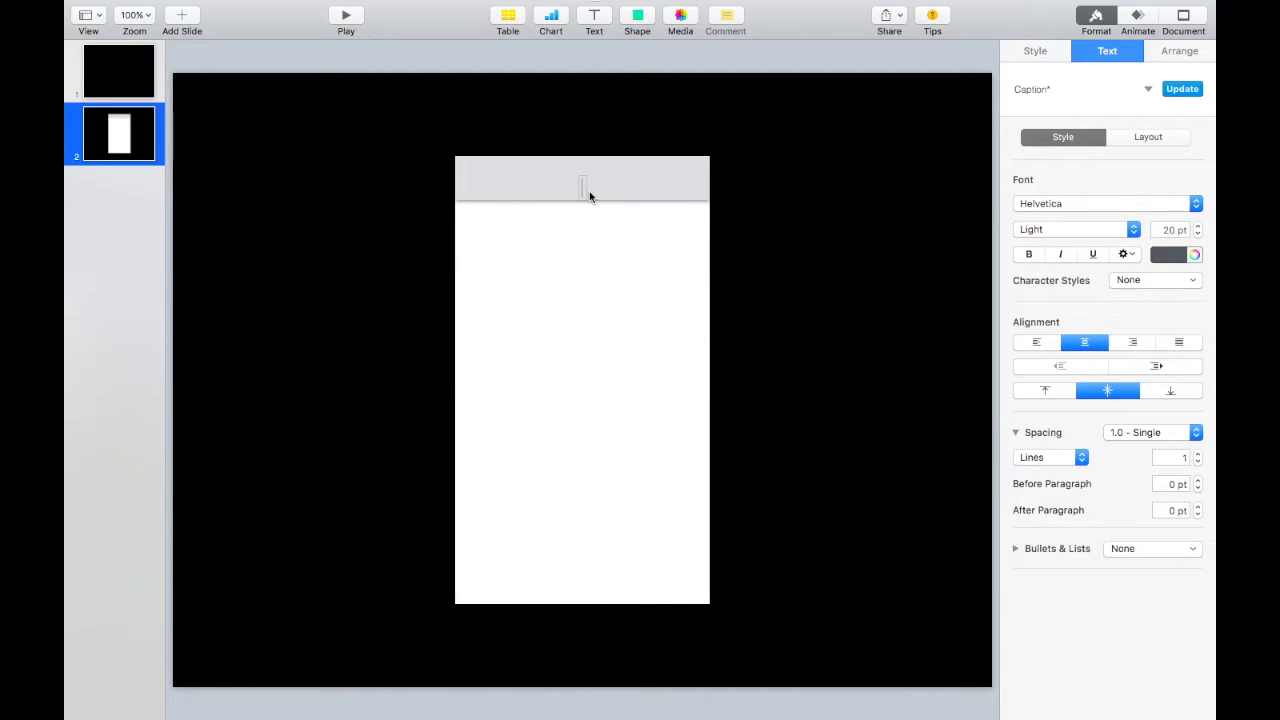
type("Contacts")
left_click(574, 191)
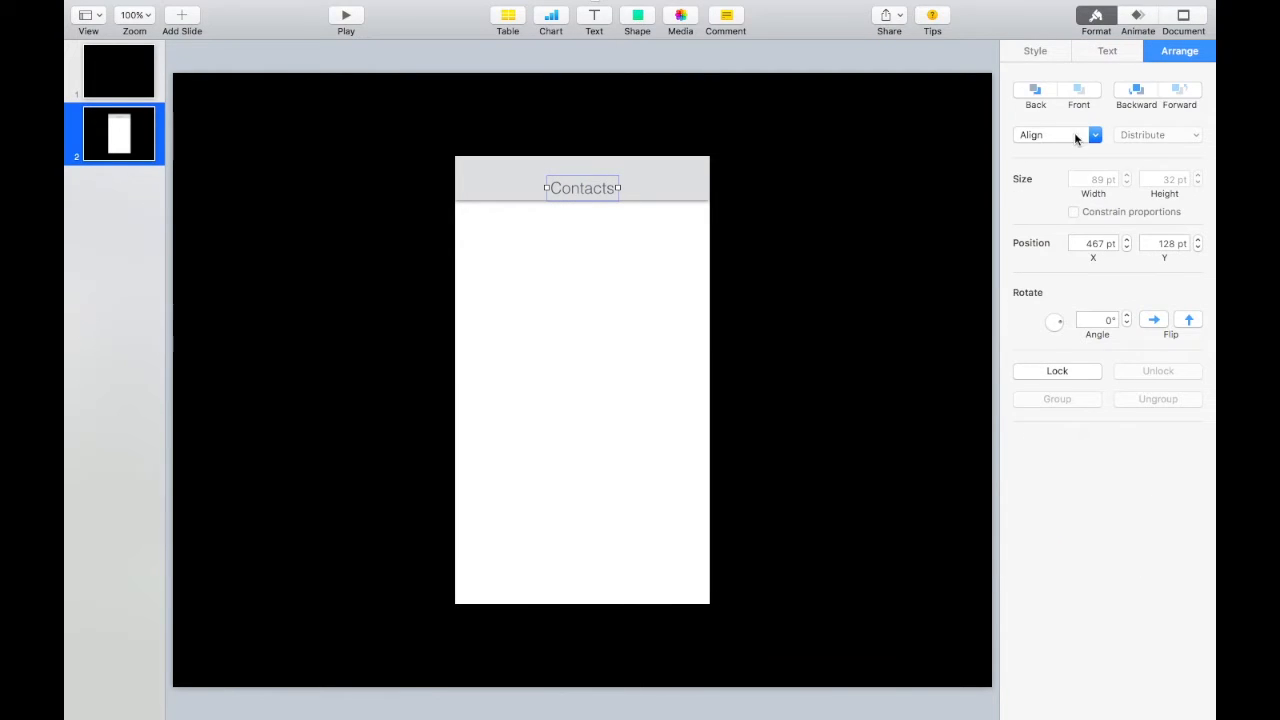
- Give the "Contacts" header title a heavier Helvetica typeface than Light
left_click(1085, 50)
left_click(1075, 230)
left_click(1041, 191)
left_click(788, 284)
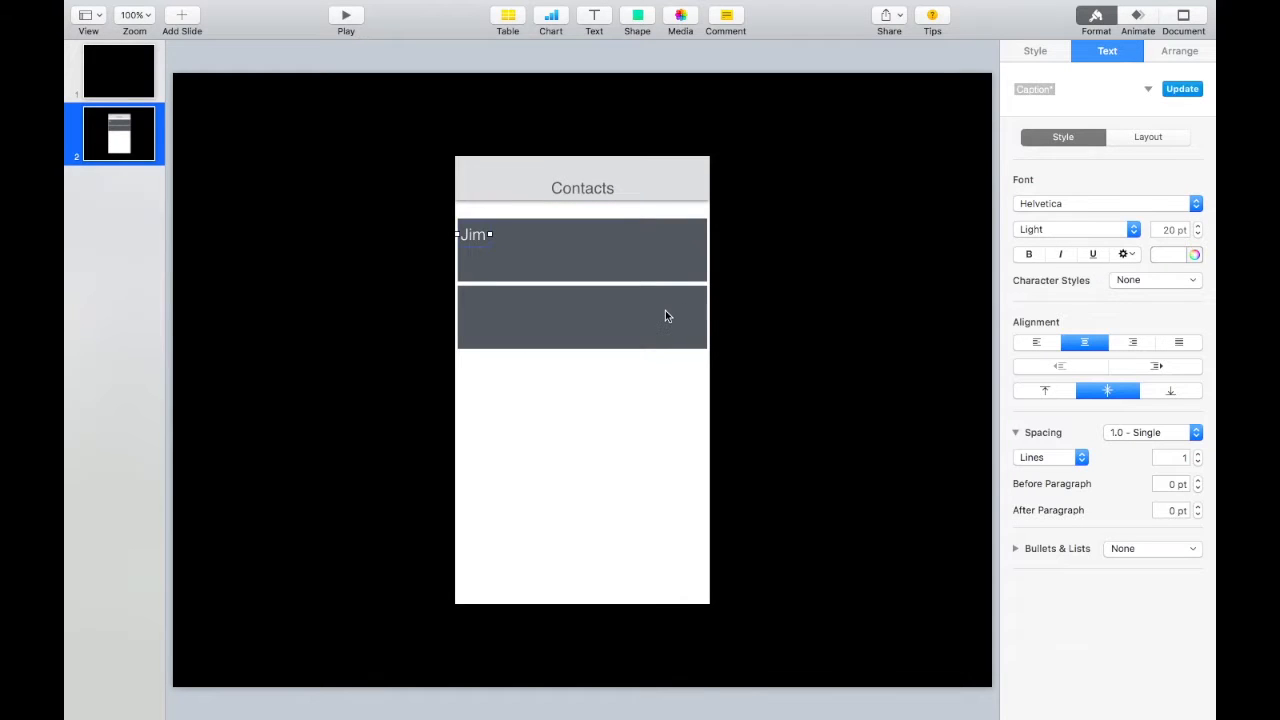
- Duplicate the second dark grey row bar and place the copy directly beneath it as a third row
left_click(667, 316)
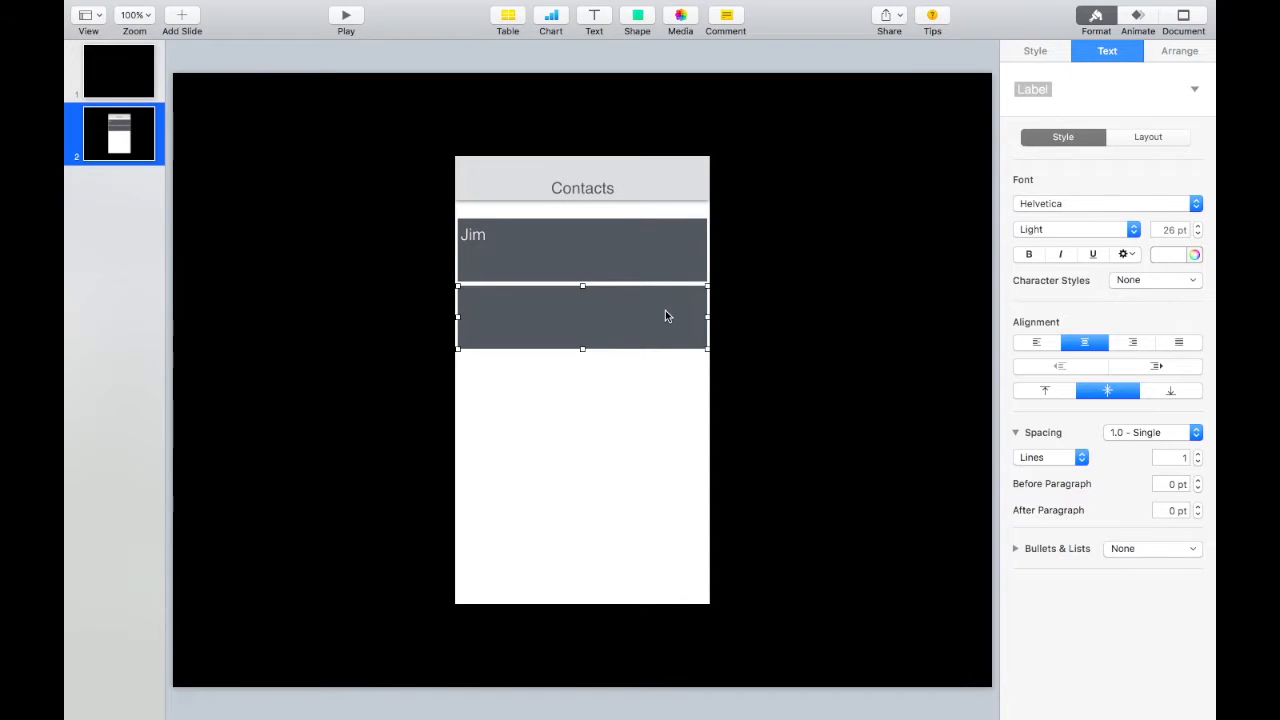
key("super+d")
left_click_drag(646, 320, 636, 382)
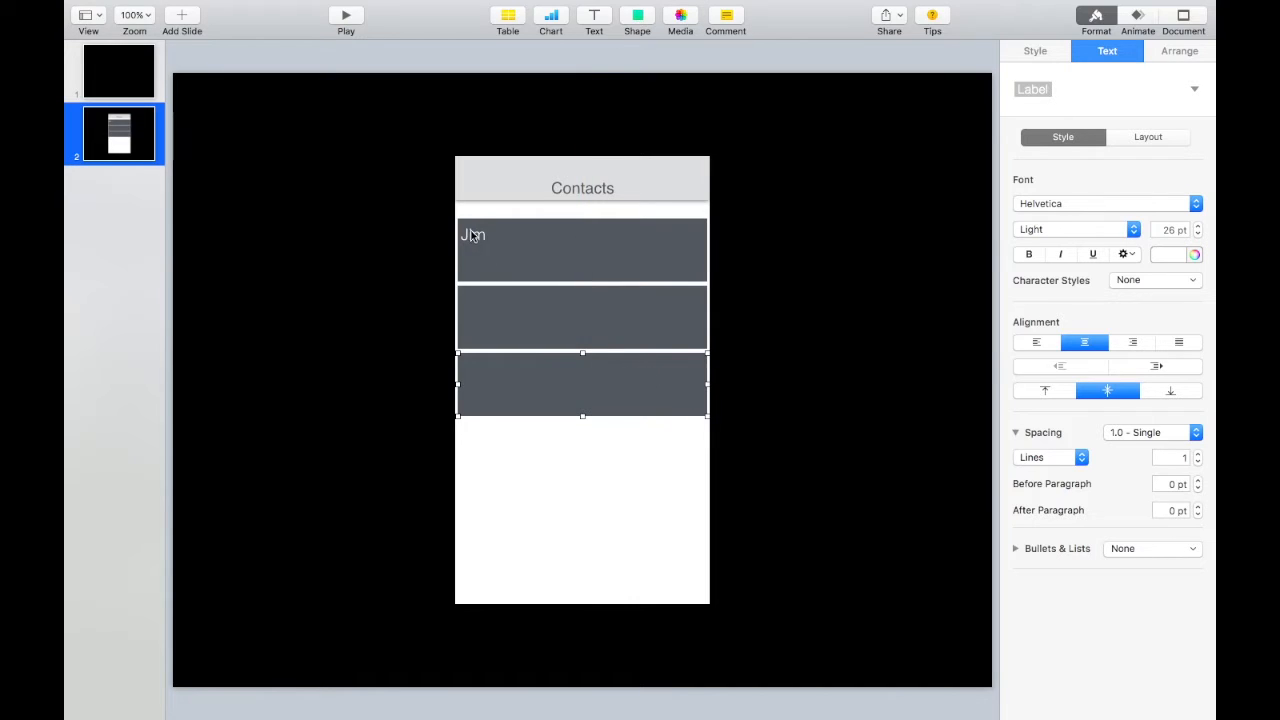
- Move the name label from the first row down over the lower rows and bring it to the front
left_click_drag(472, 237, 477, 328)
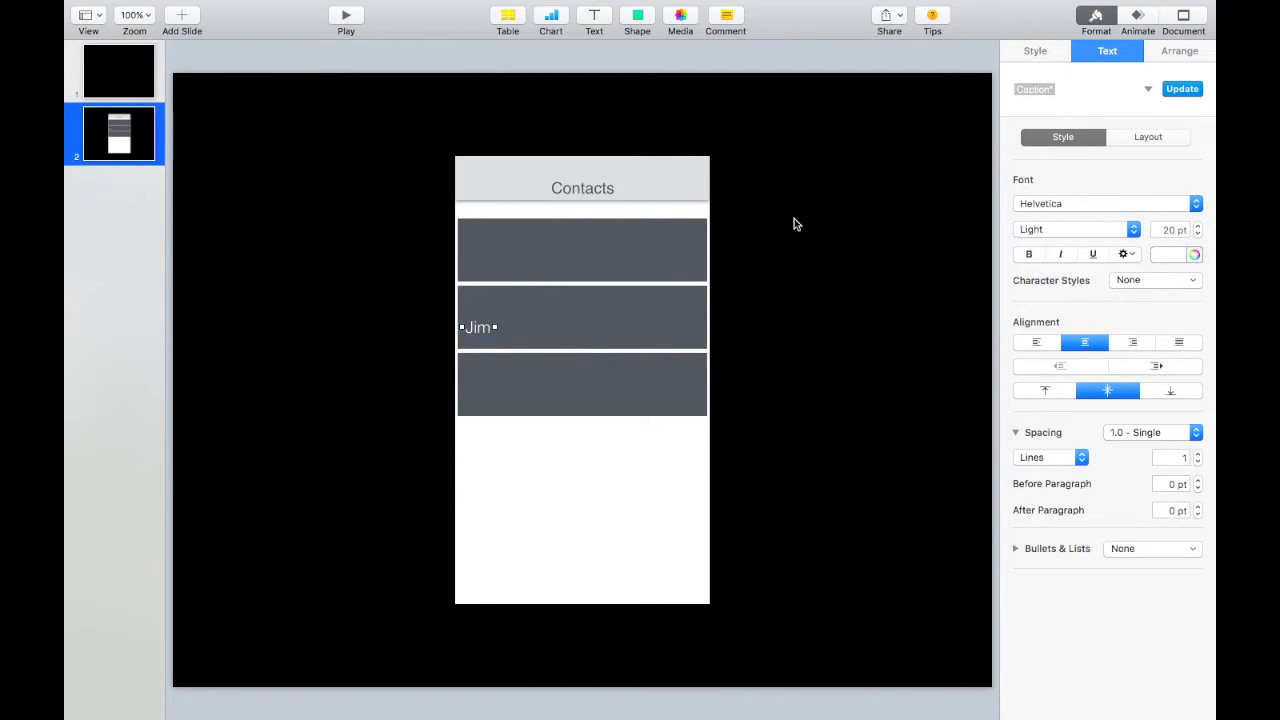
left_click(1187, 58)
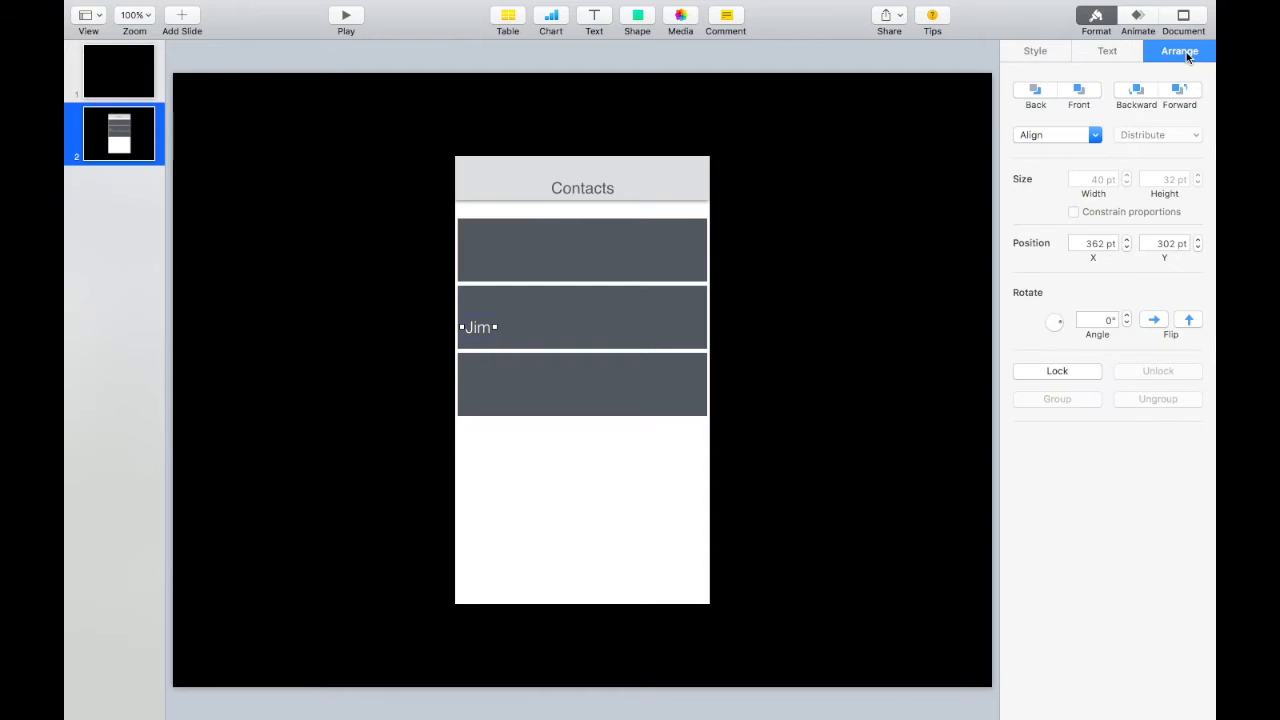
left_click(1085, 97)
left_click_drag(485, 331, 480, 368)
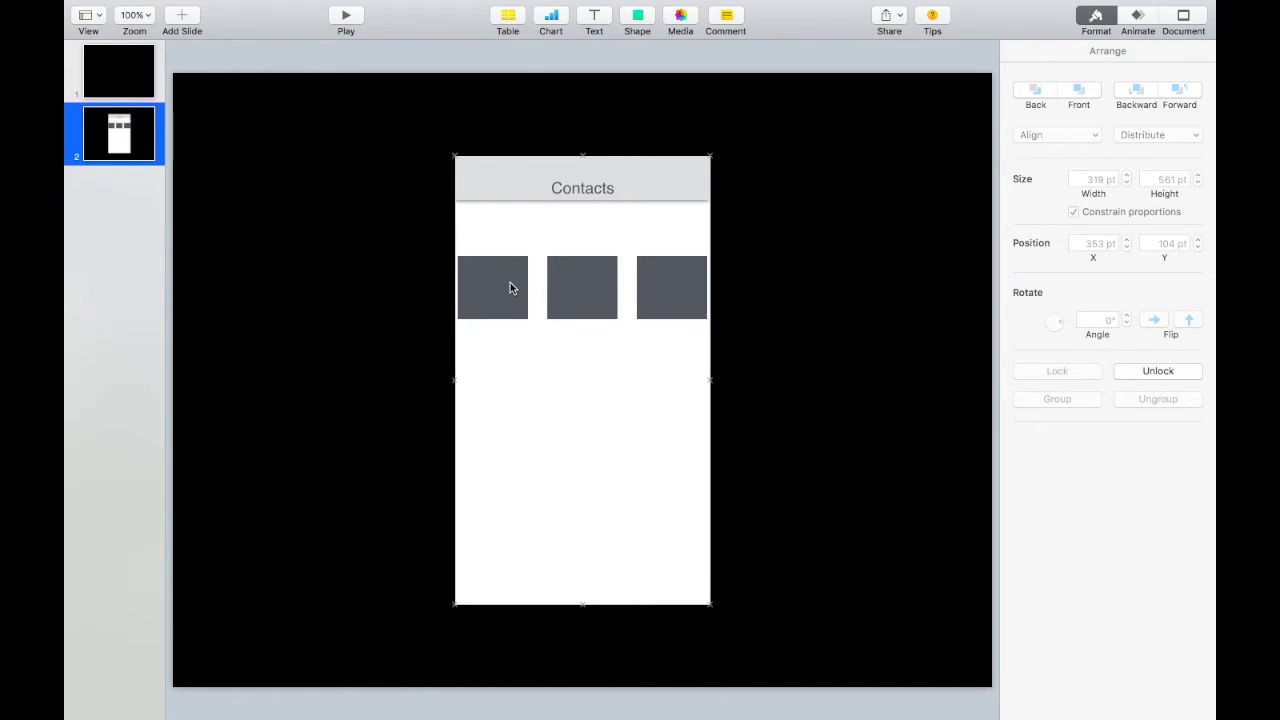
- Reposition the two outer grey boxes slightly lower than the middle one, both at Y 241 pt
left_click_drag(510, 288, 506, 241)
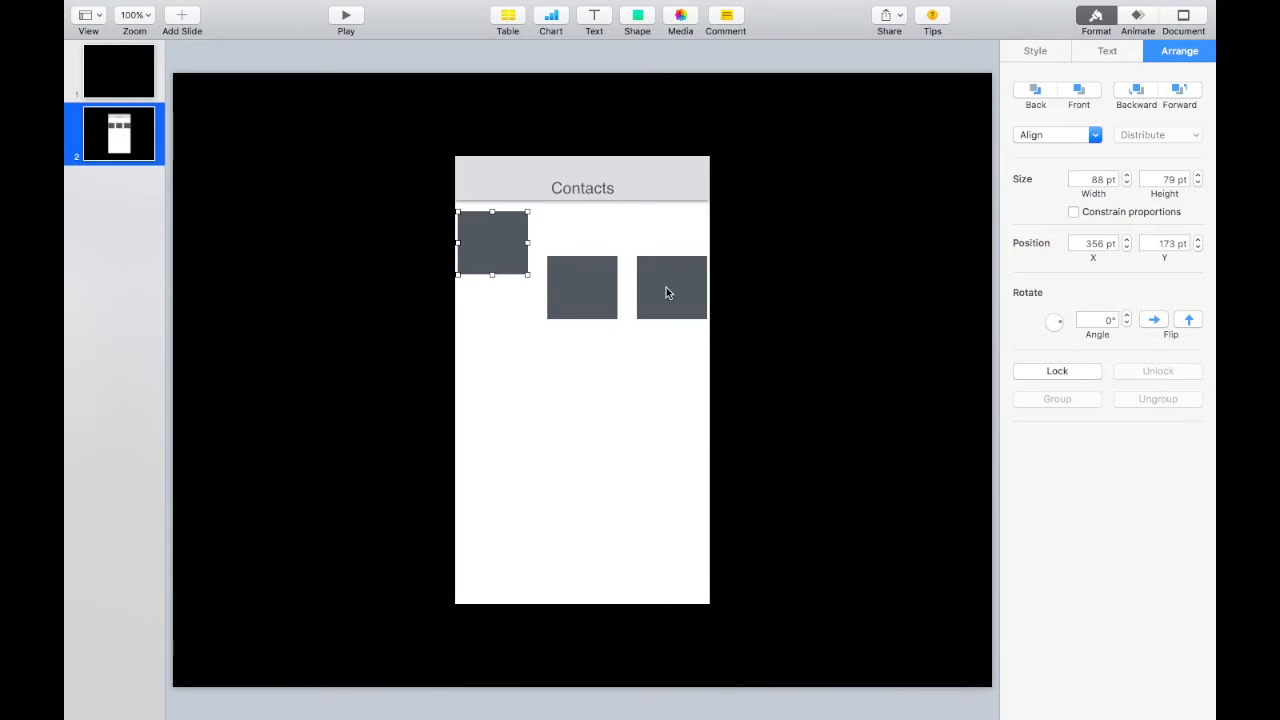
mouse_move(682, 296)
left_mouse_down()
mouse_move(680, 334)
mouse_move(674, 304)
left_mouse_up()
left_click_drag(480, 251, 495, 302)
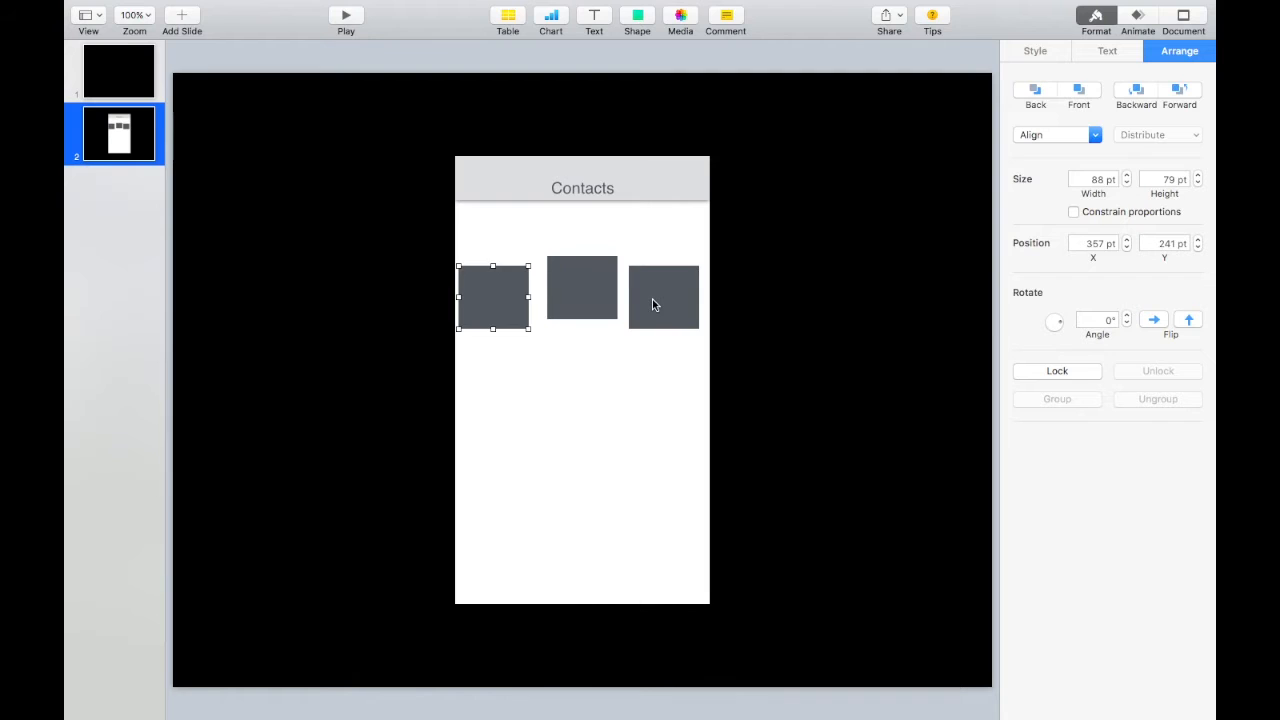
- Align the three grey boxes with each other along their middles
left_click(586, 297, "shift")
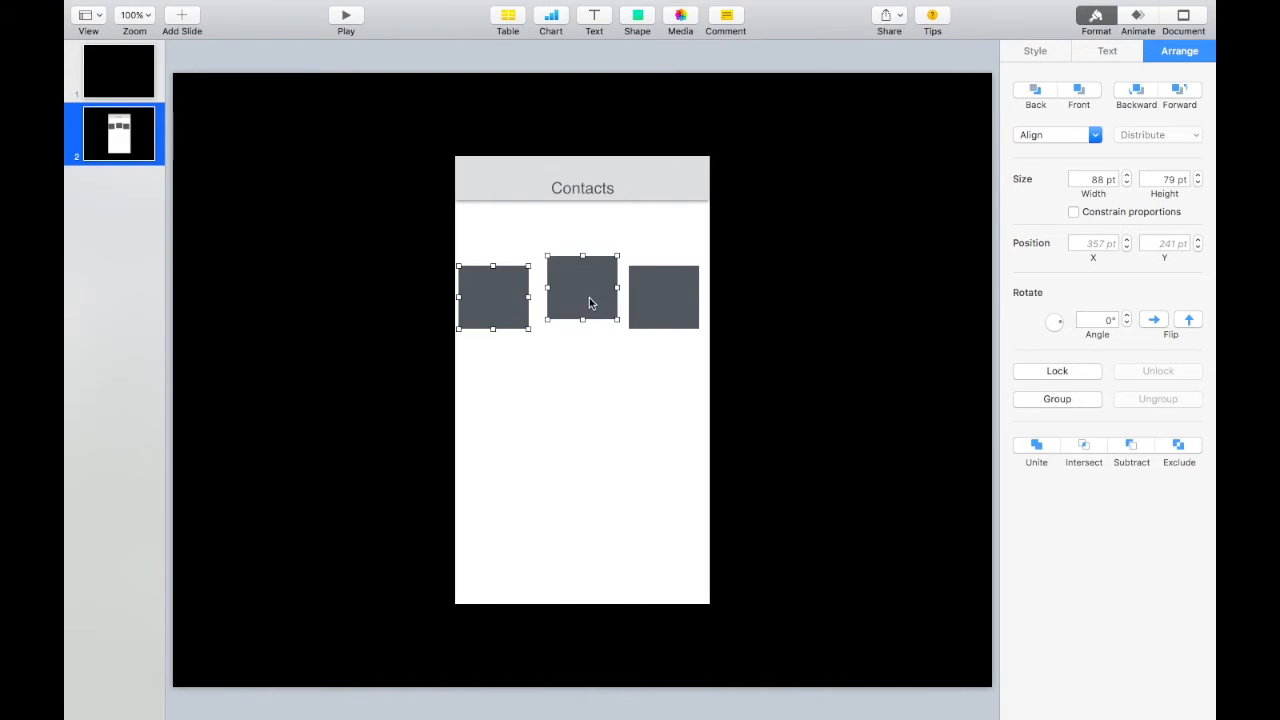
left_click(678, 320)
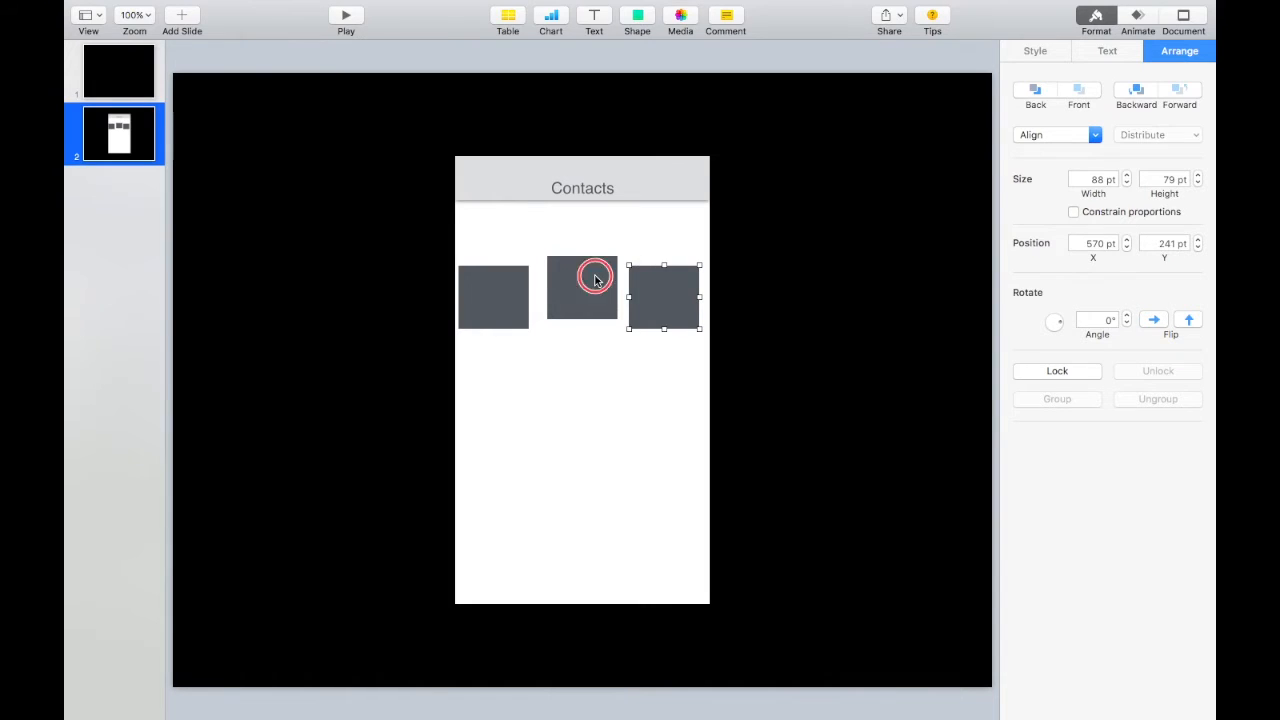
left_click(594, 279, "shift")
left_click(475, 296, "shift")
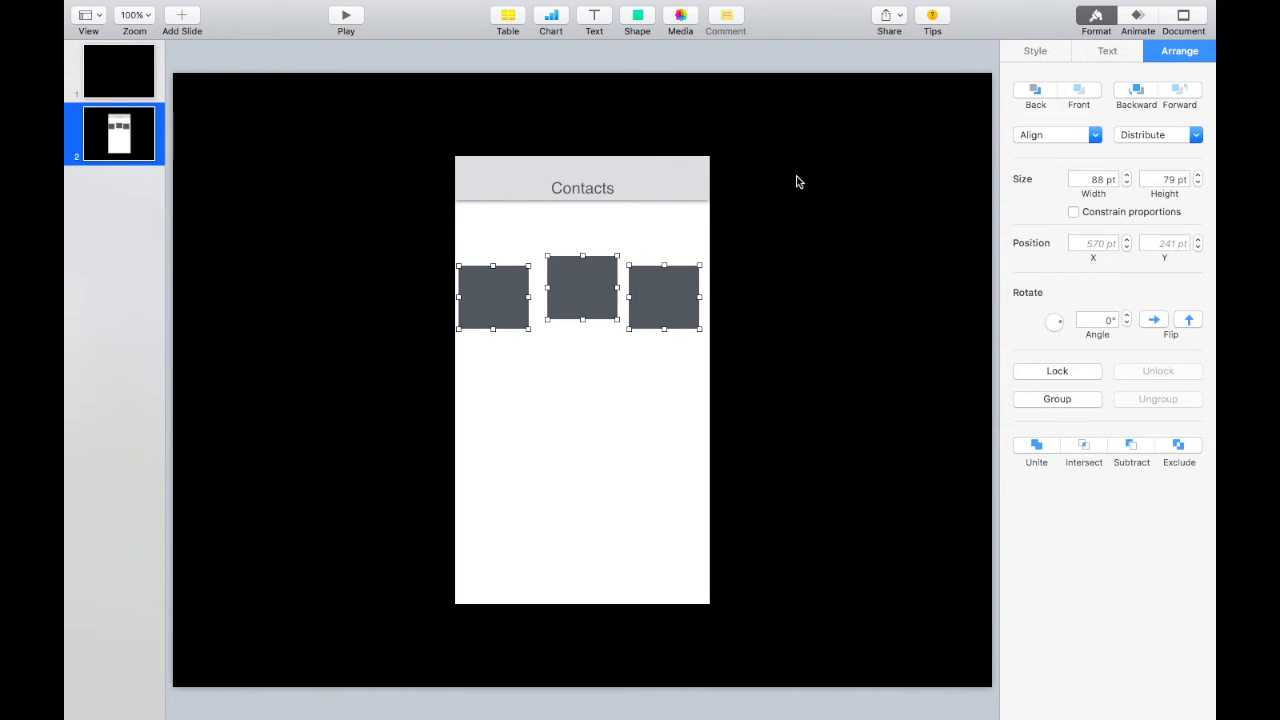
left_click(1030, 137)
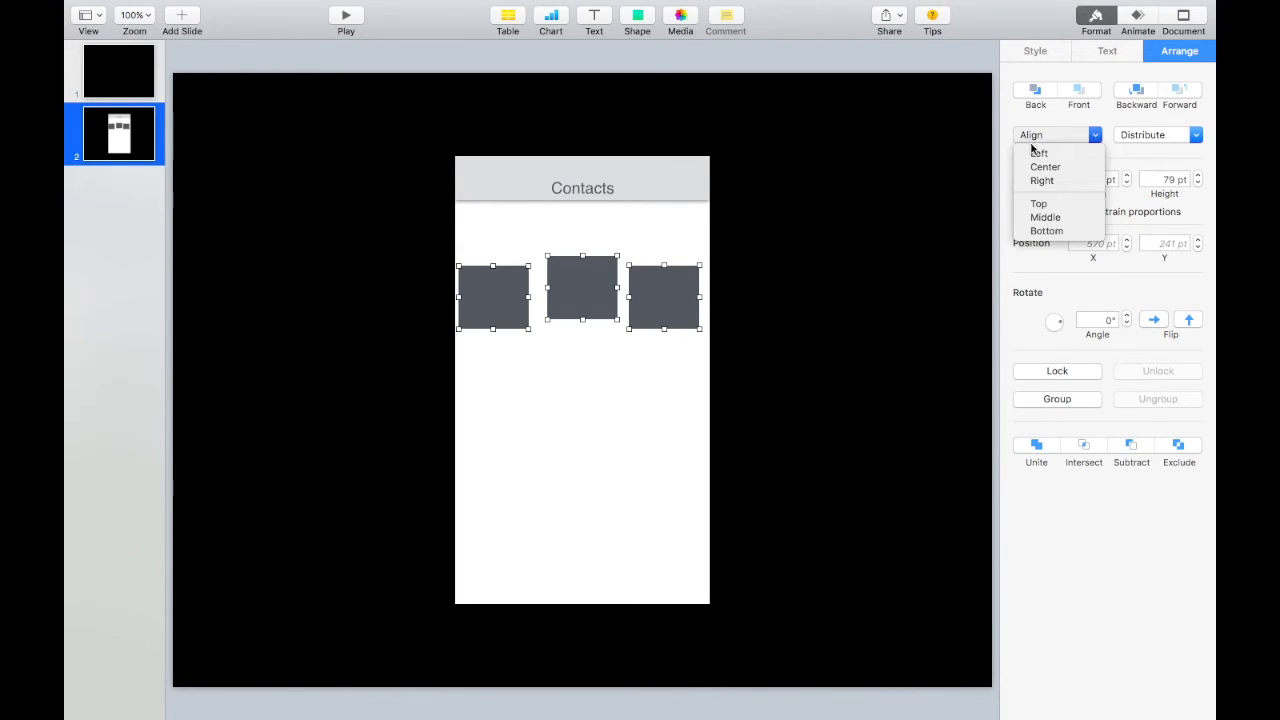
left_click(1065, 219)
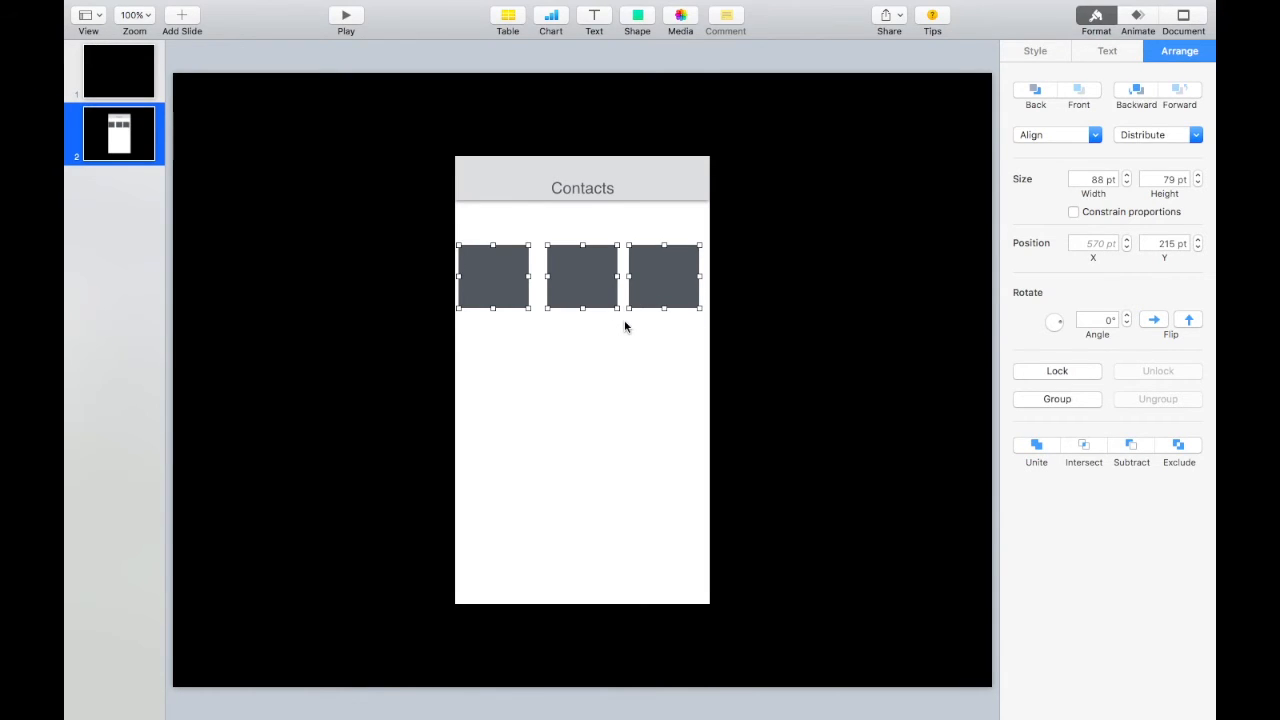
- Move the three aligned boxes up together to just beneath the header bar, at Y 165 pt
key("shift+Up")
key("shift+Up")
key("shift+Up")
key("shift+Up")
key("shift+Up")
key("shift+Up")
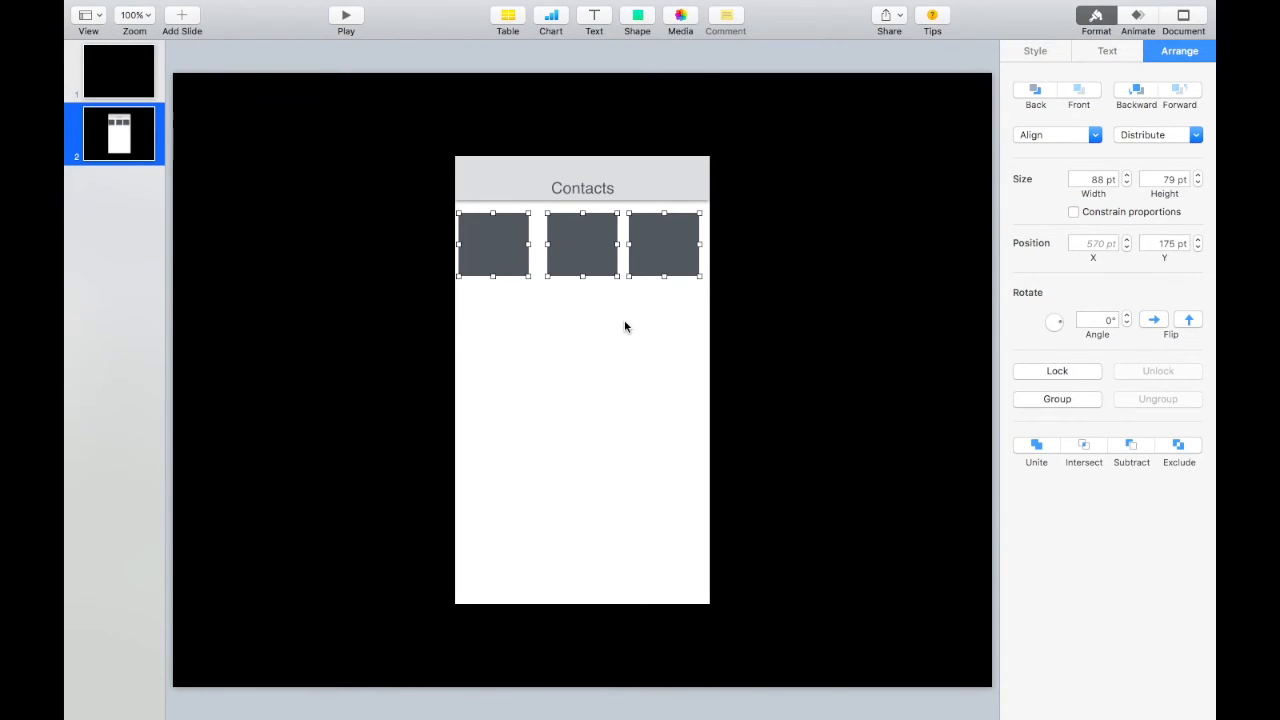
key("shift+Up")
left_click_drag(500, 244, 500, 241)
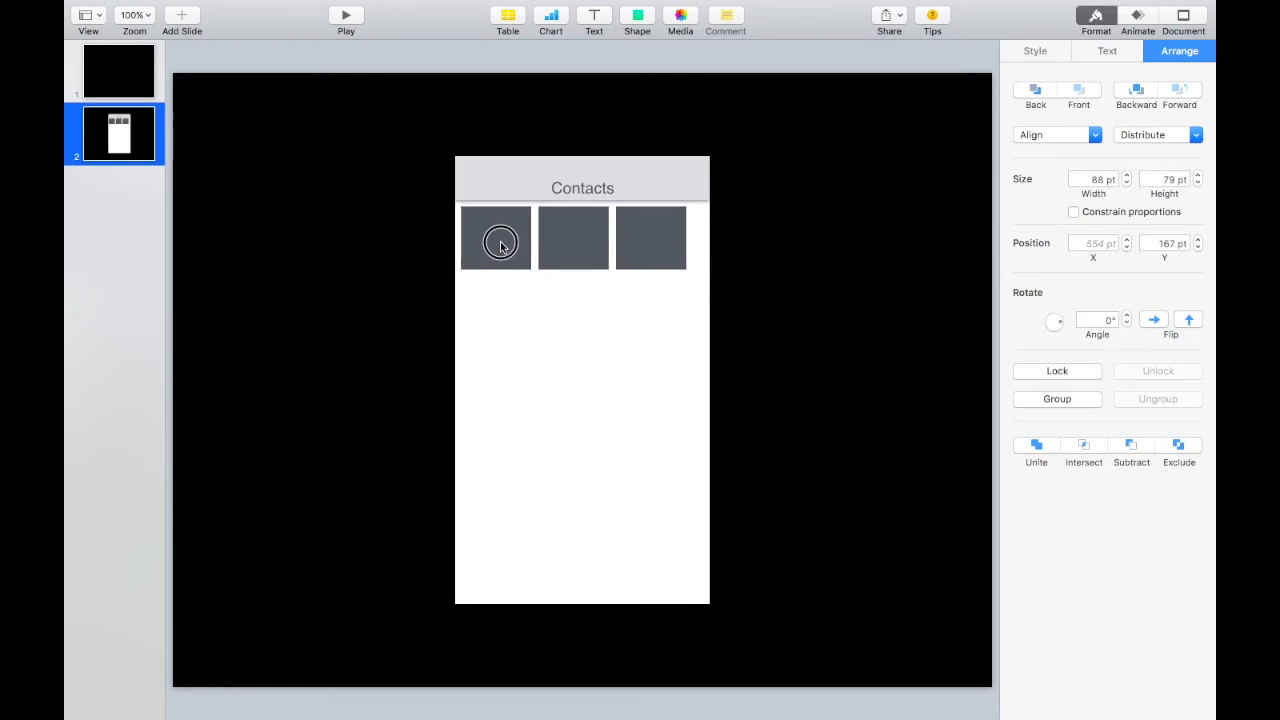
left_click(712, 283)
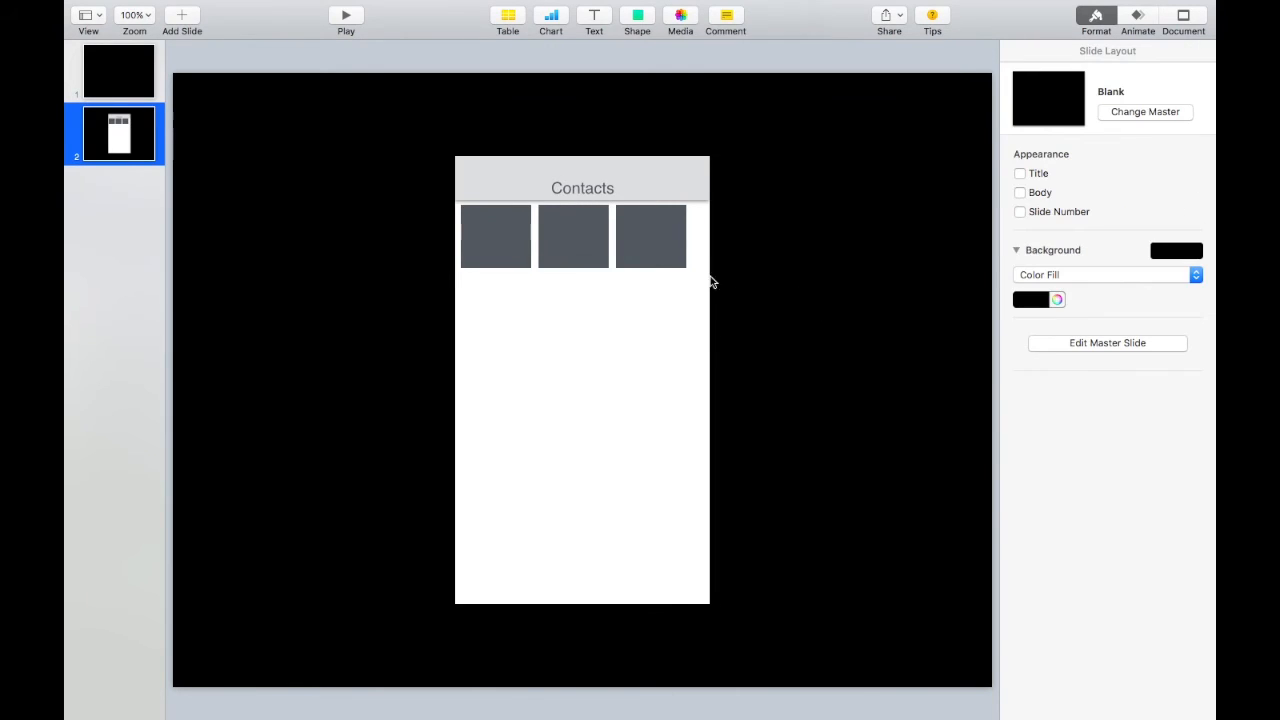
- Shift the third box outward to X 577 pt and distribute the three boxes evenly across the row
left_click_drag(651, 237, 670, 236)
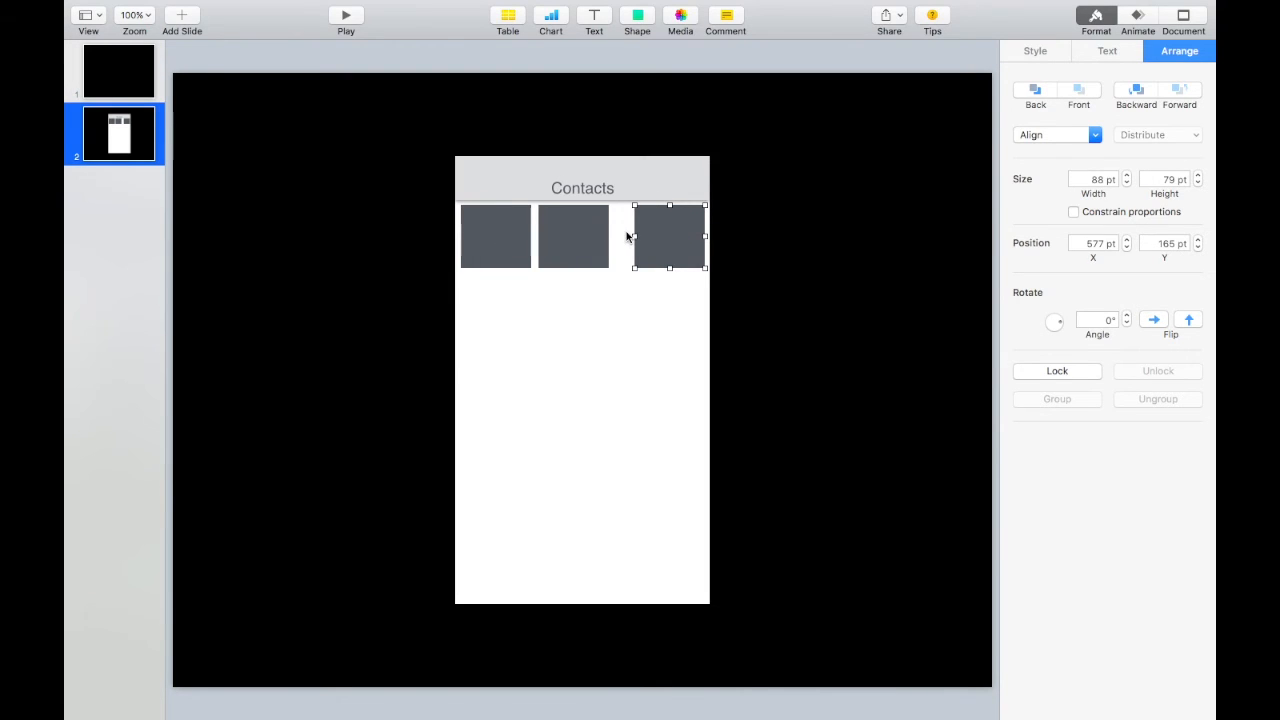
left_click(590, 240, "shift")
left_click(497, 245, "shift")
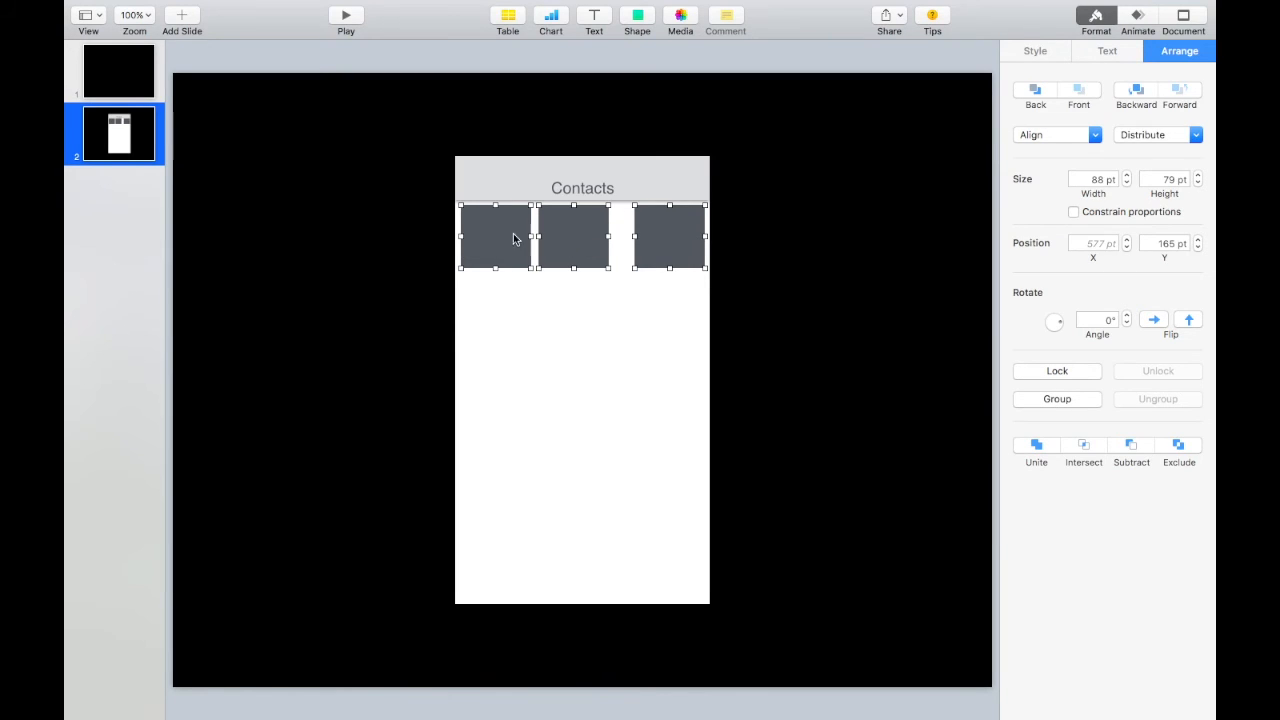
left_click(1163, 142)
left_click(1146, 152)
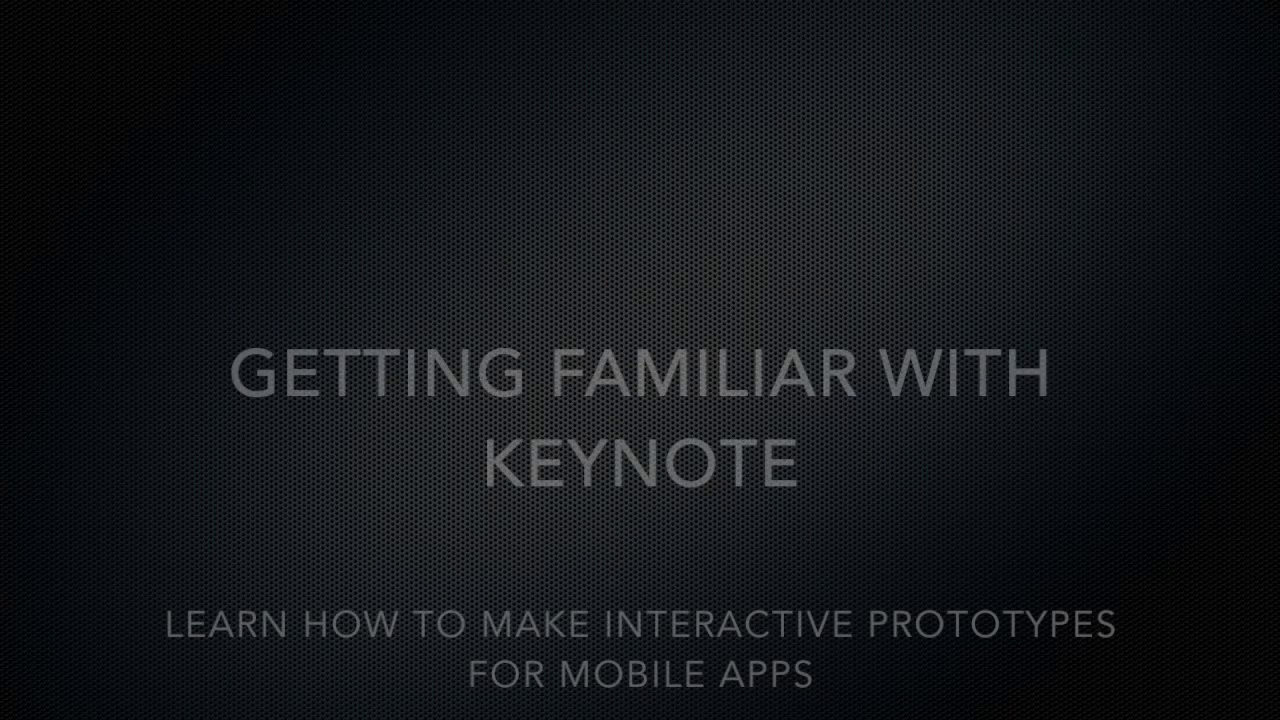